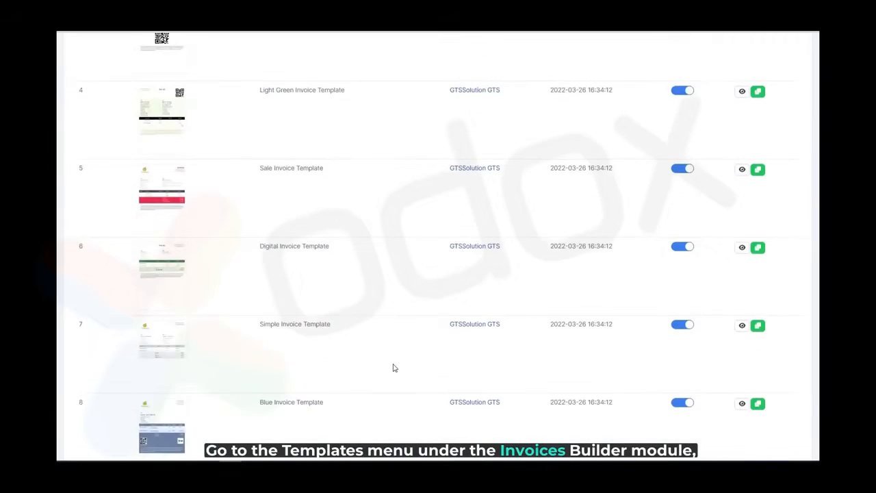
Preview the Green Template from the template list and close the preview
{"action": "left_click", "coordinate": [181, 203]}
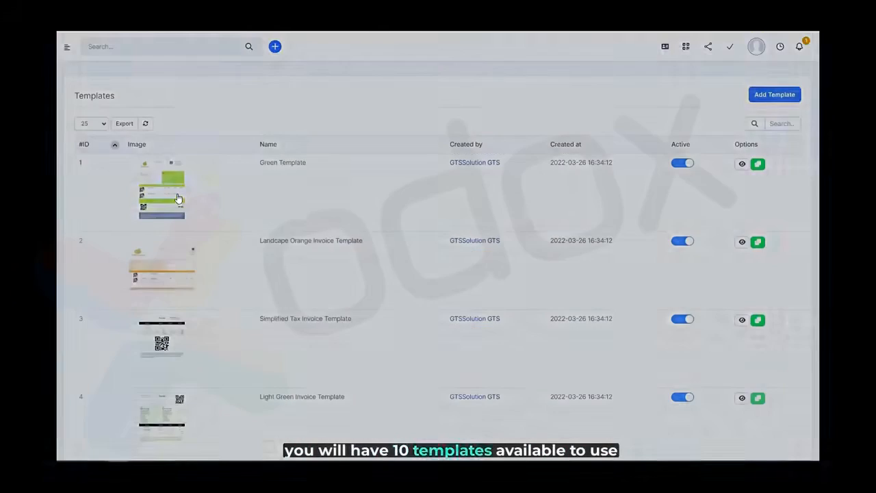
{"action": "scroll", "coordinate": [451, 404], "scroll_direction": "down", "scroll_amount": 3}
{"action": "left_click", "coordinate": [501, 433]}
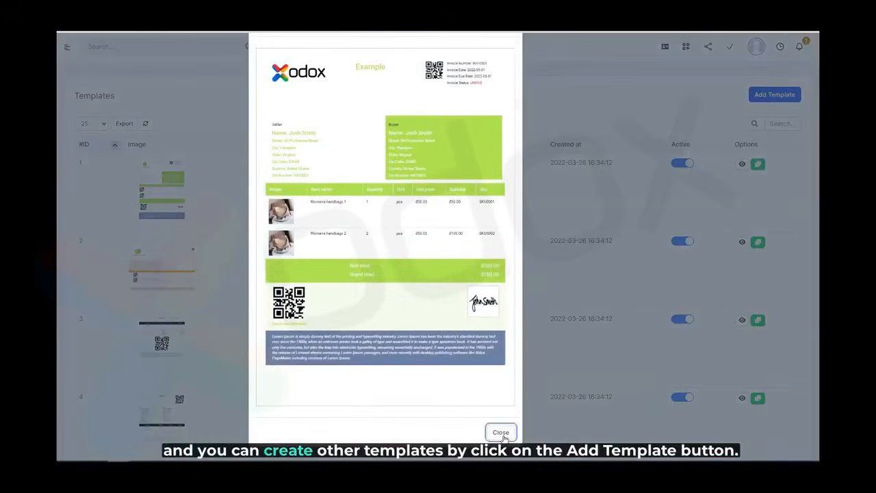
Start adding a new template and look through its settings sections from General Setting to Footer section
{"action": "left_click", "coordinate": [793, 99]}
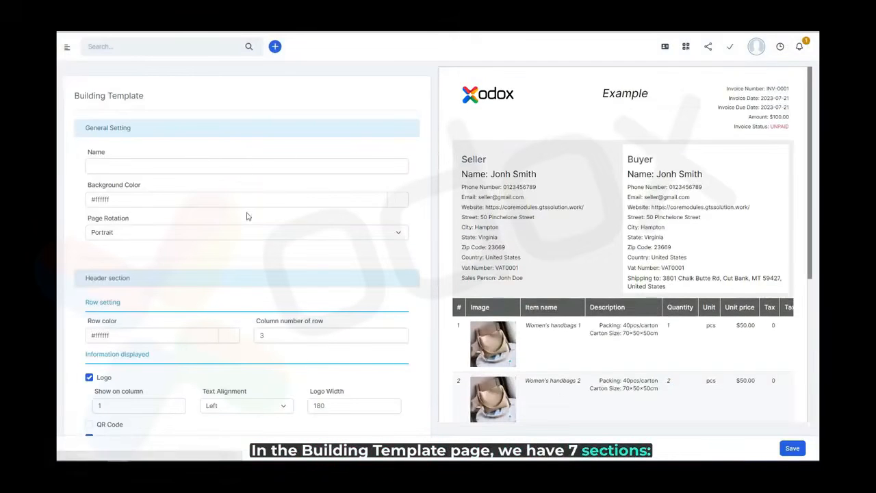
{"action": "scroll", "coordinate": [305, 215], "scroll_direction": "down", "scroll_amount": 4}
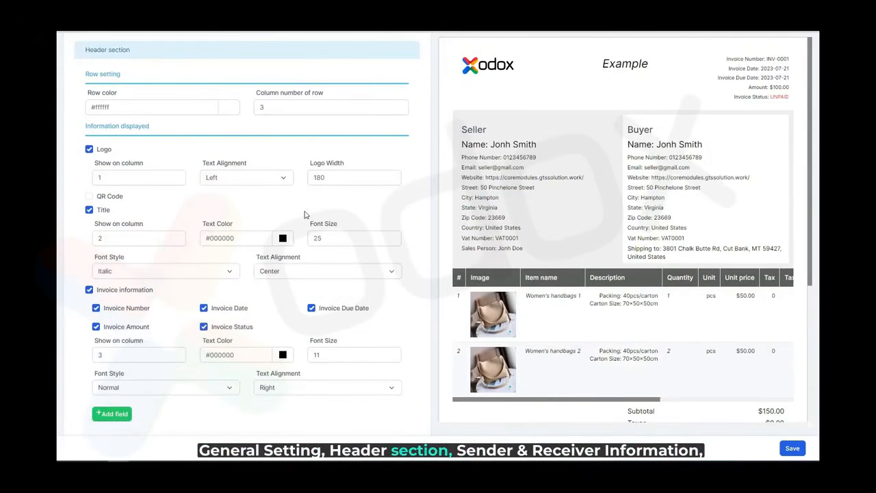
{"action": "scroll", "coordinate": [363, 203], "scroll_direction": "down", "scroll_amount": 5}
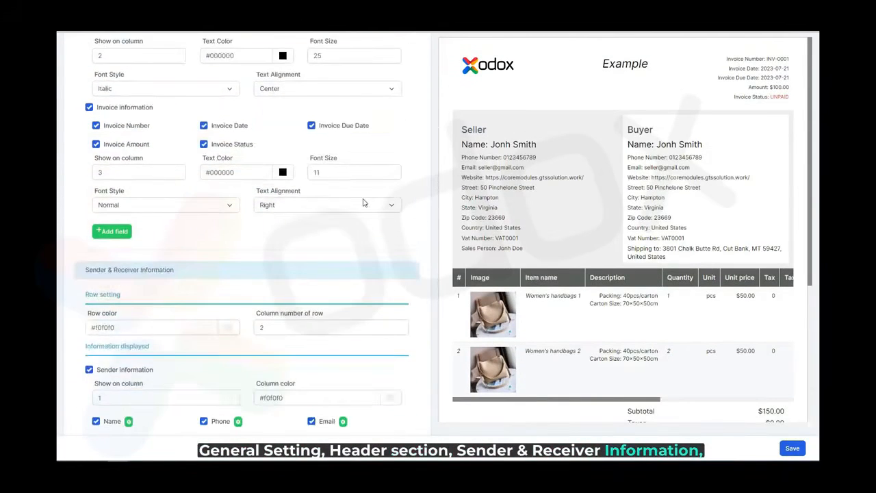
{"action": "scroll", "coordinate": [363, 203], "scroll_direction": "down", "scroll_amount": 5}
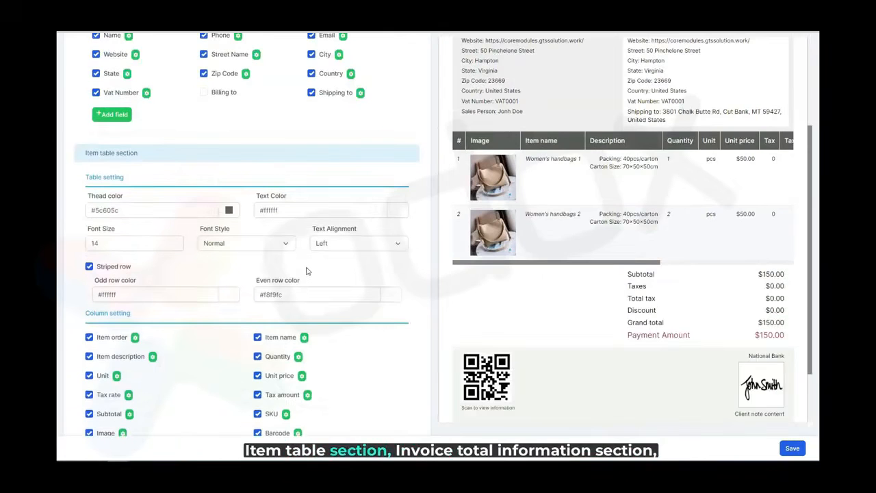
{"action": "scroll", "coordinate": [298, 301], "scroll_direction": "down", "scroll_amount": 5}
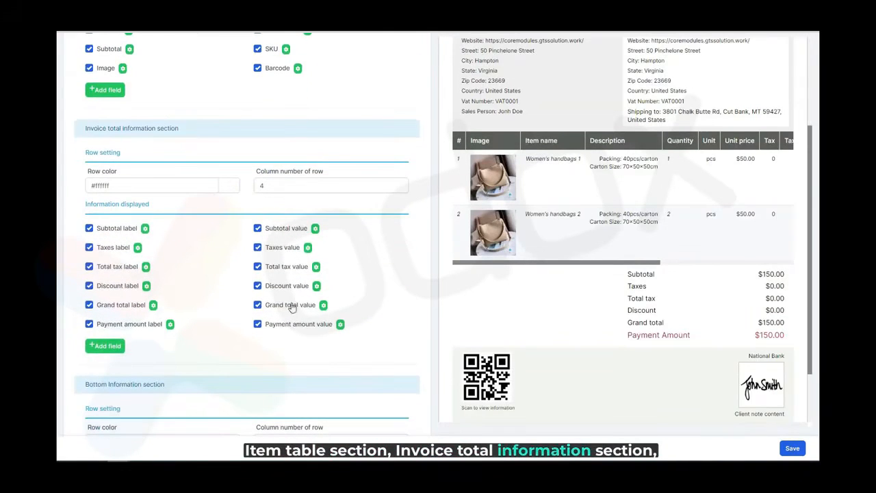
{"action": "scroll", "coordinate": [606, 267], "scroll_direction": "down", "scroll_amount": 2}
{"action": "scroll", "coordinate": [335, 332], "scroll_direction": "down", "scroll_amount": 5}
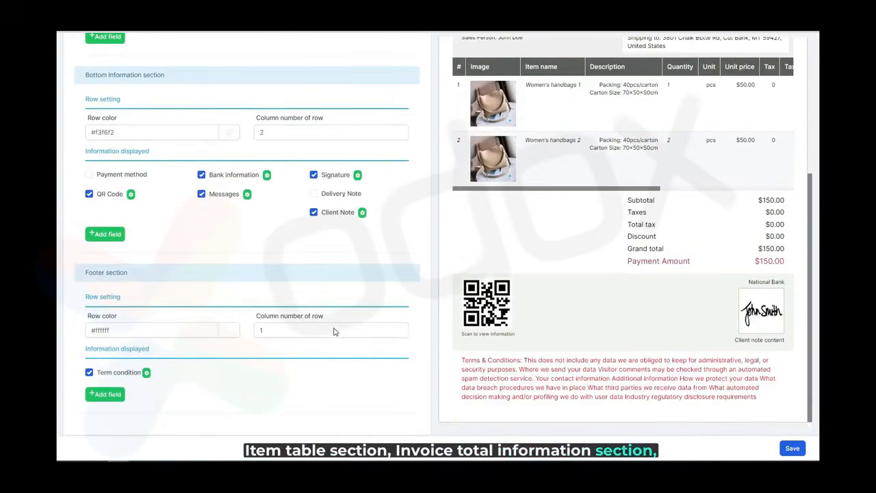
{"action": "scroll", "coordinate": [335, 331], "scroll_direction": "up", "scroll_amount": 15}
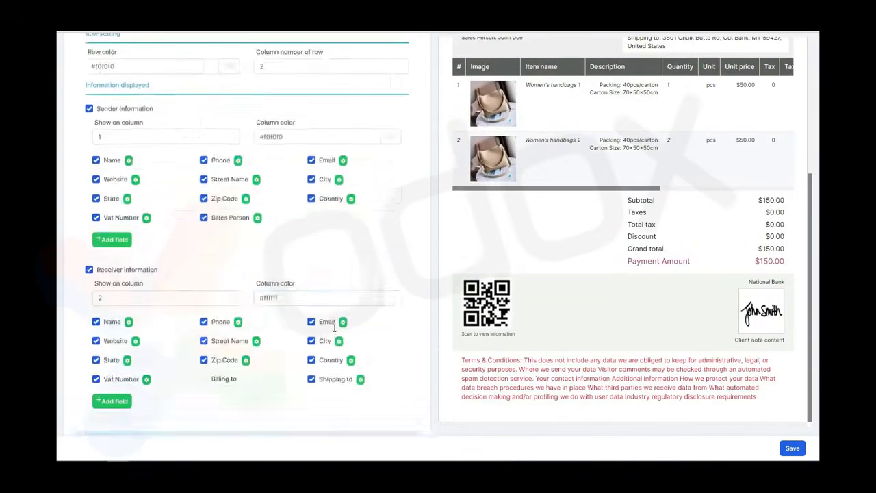
{"action": "scroll", "coordinate": [334, 328], "scroll_direction": "up", "scroll_amount": 2}
Name the template Demo Template and set its background color to the pale green #ddece3
{"action": "left_click", "coordinate": [201, 170]}
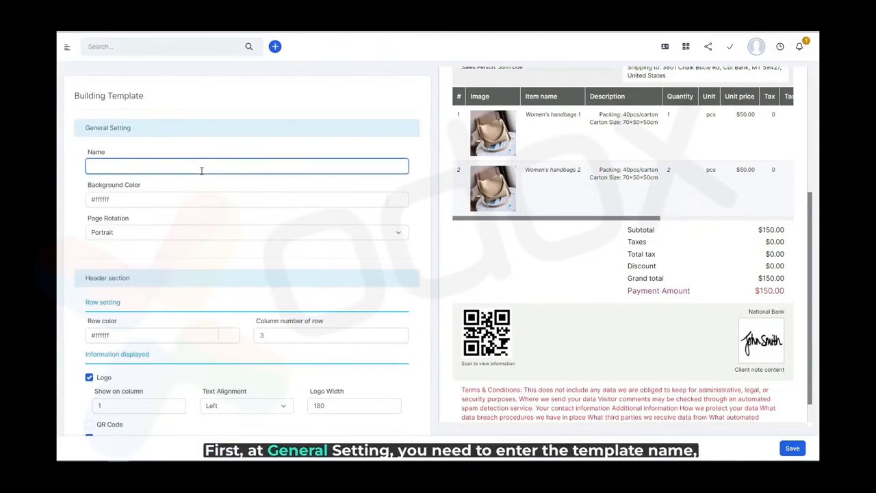
{"action": "type", "text": "Demo Template"}
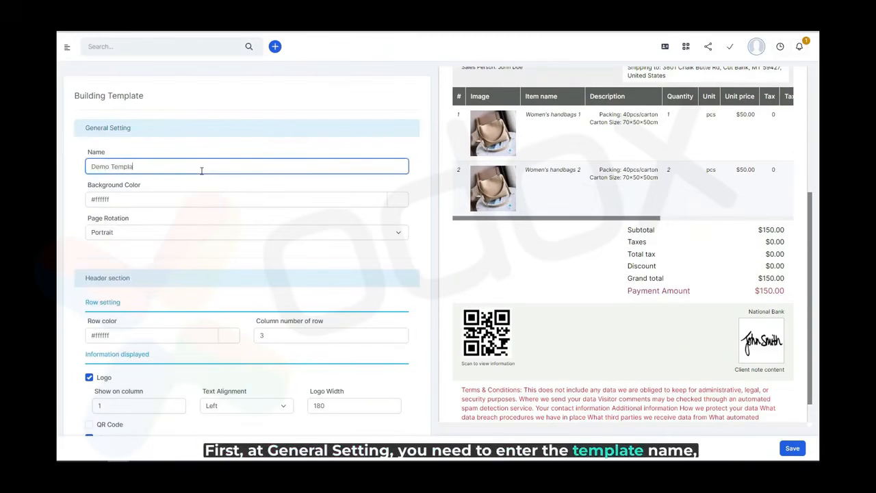
{"action": "left_click", "coordinate": [397, 203]}
{"action": "left_click", "coordinate": [388, 218]}
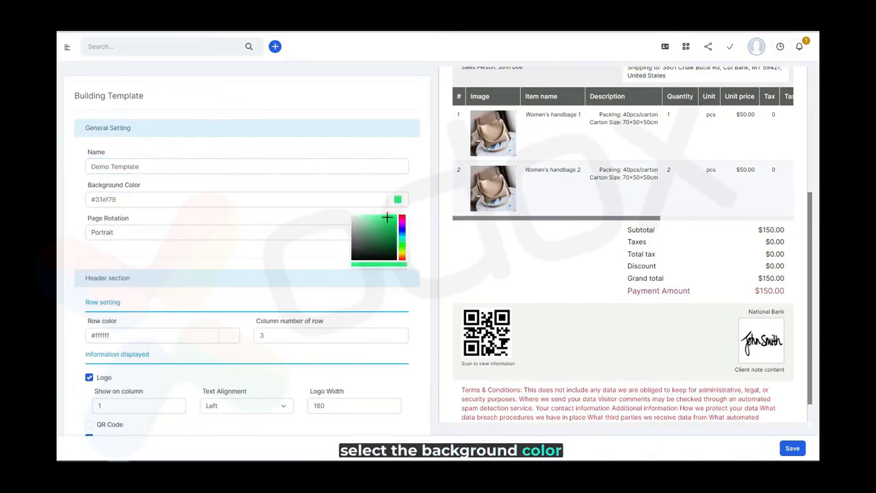
{"action": "left_click", "coordinate": [353, 217]}
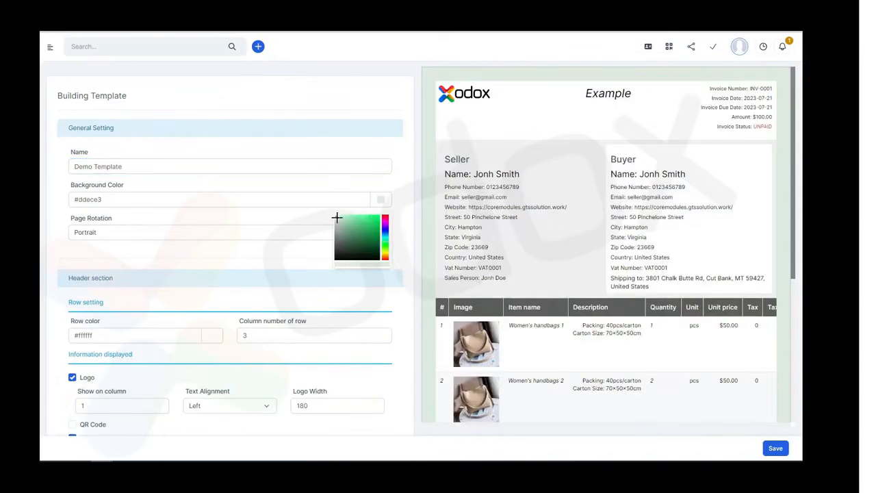
Try the Landscape page rotation for the template and return it to Portrait
{"action": "left_click", "coordinate": [264, 232]}
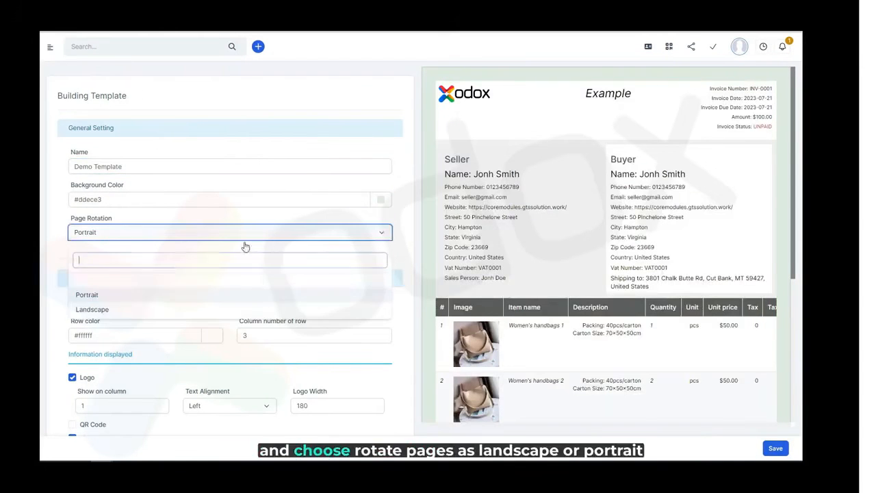
{"action": "left_click", "coordinate": [139, 310]}
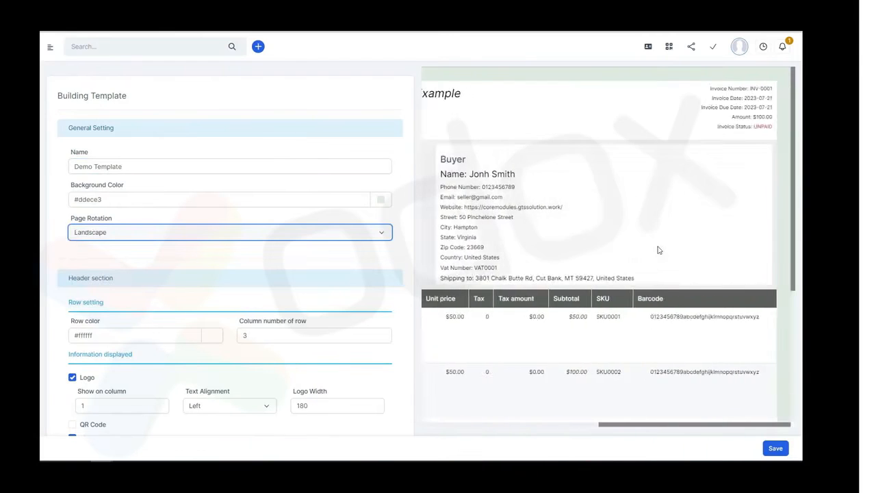
{"action": "left_click", "coordinate": [133, 232]}
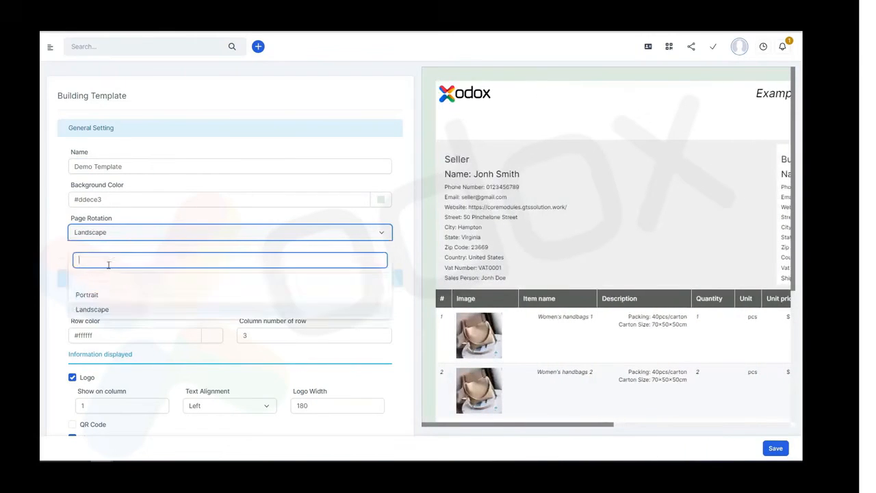
{"action": "left_click", "coordinate": [104, 293]}
Set the header section's row color to the very light green #f7fcf9 and its number of columns to 4
{"action": "scroll", "coordinate": [182, 259], "scroll_direction": "down", "scroll_amount": 1}
{"action": "scroll", "coordinate": [182, 258], "scroll_direction": "down", "scroll_amount": 2}
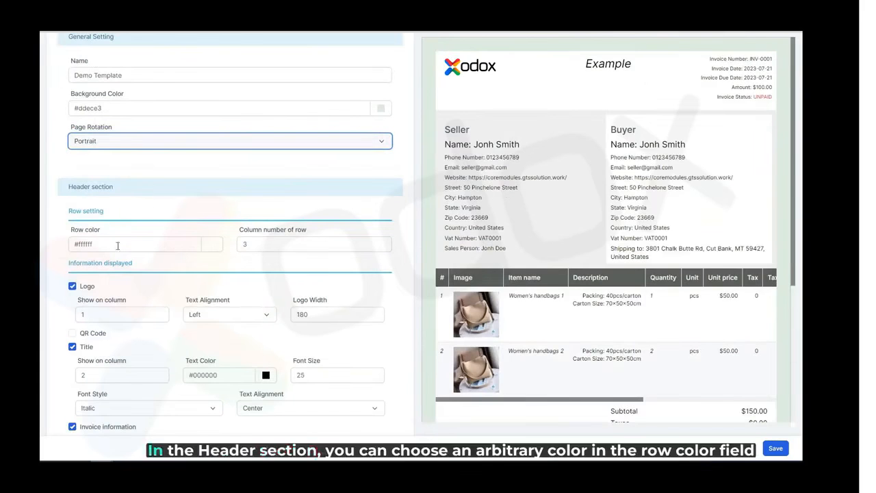
{"action": "left_click", "coordinate": [213, 245]}
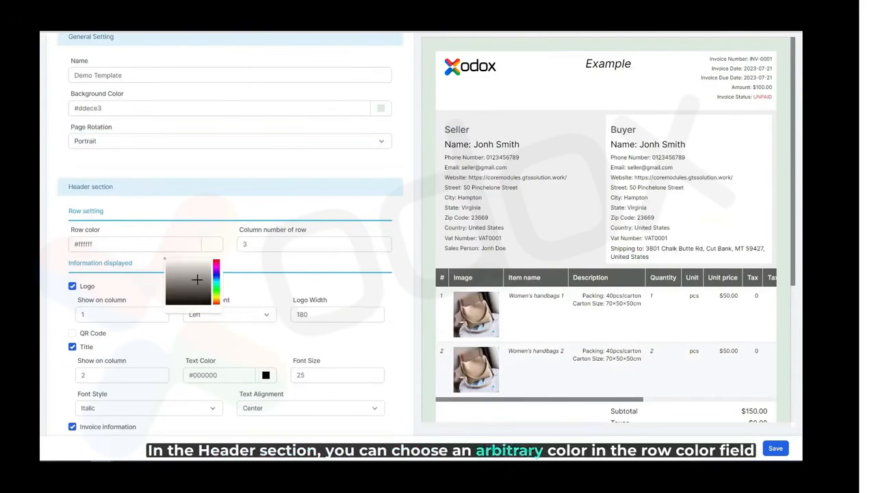
{"action": "left_click", "coordinate": [216, 287]}
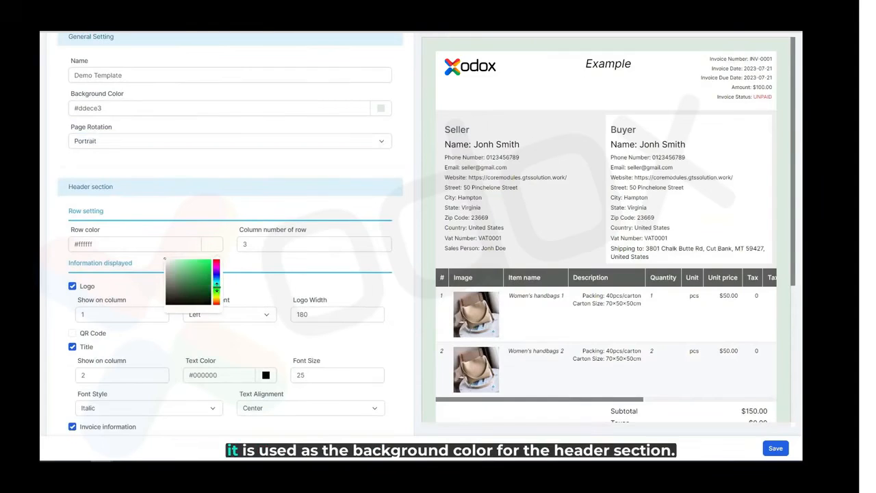
{"action": "left_click", "coordinate": [203, 267]}
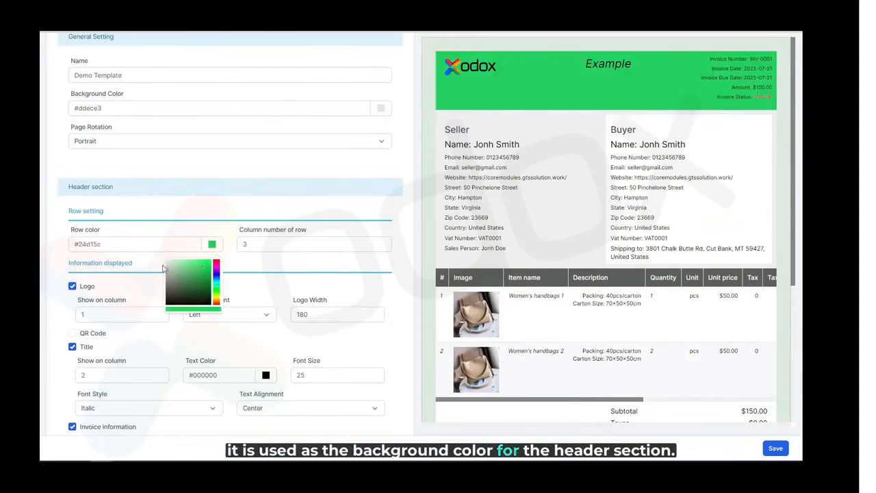
{"action": "left_click", "coordinate": [167, 263]}
{"action": "left_click", "coordinate": [166, 260]}
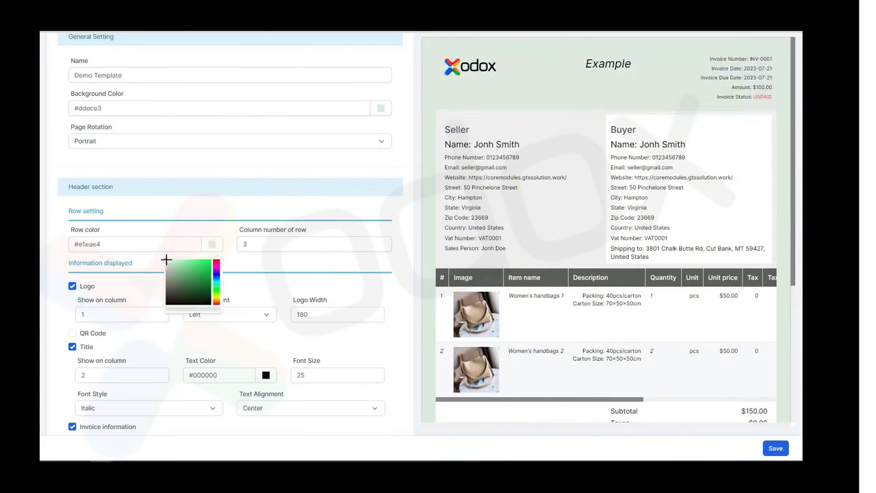
{"action": "left_click", "coordinate": [262, 246]}
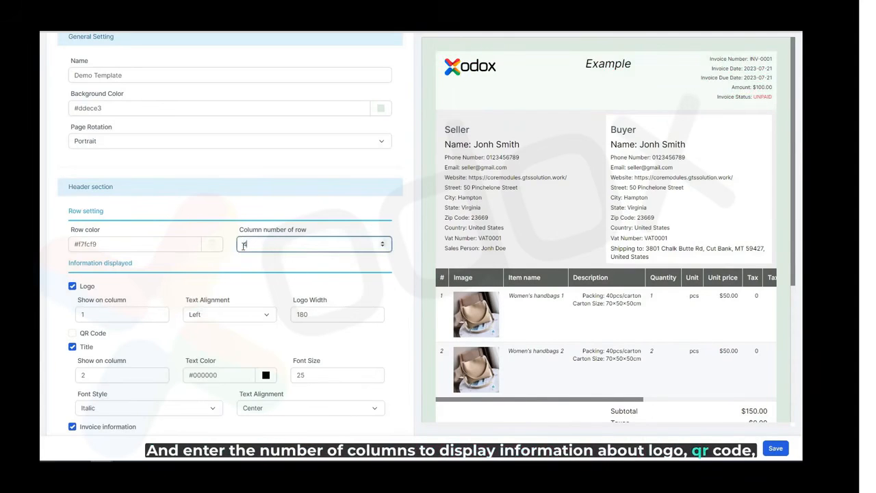
{"action": "left_click", "coordinate": [259, 268]}
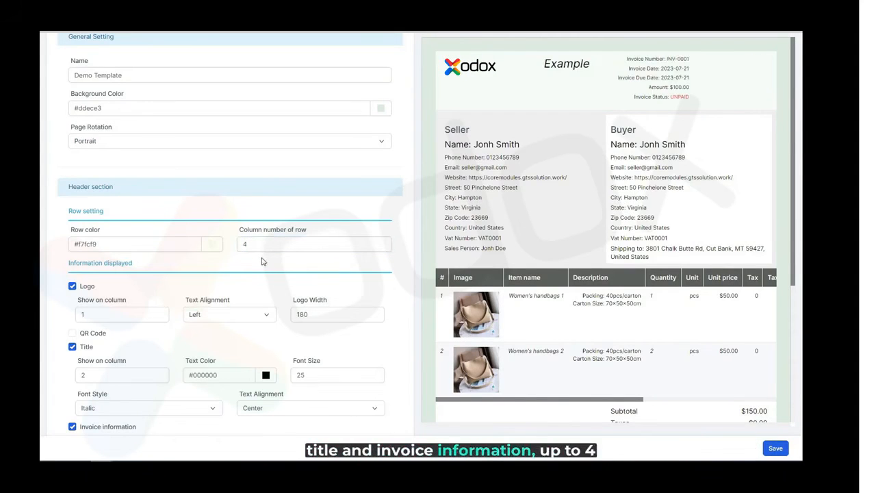
Hide and restore the header's logo and title, and enable the QR code in the header
{"action": "scroll", "coordinate": [258, 262], "scroll_direction": "down", "scroll_amount": 1}
{"action": "scroll", "coordinate": [259, 253], "scroll_direction": "down", "scroll_amount": 2}
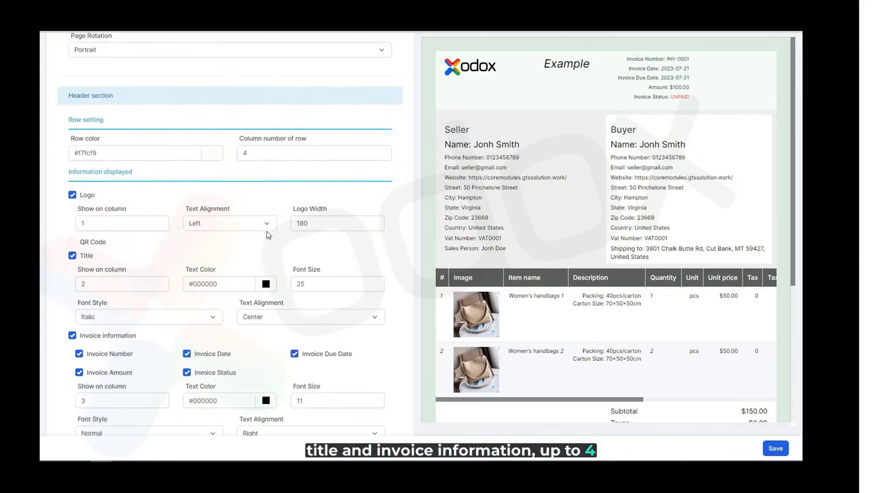
{"action": "left_click", "coordinate": [86, 196]}
{"action": "left_click", "coordinate": [87, 223]}
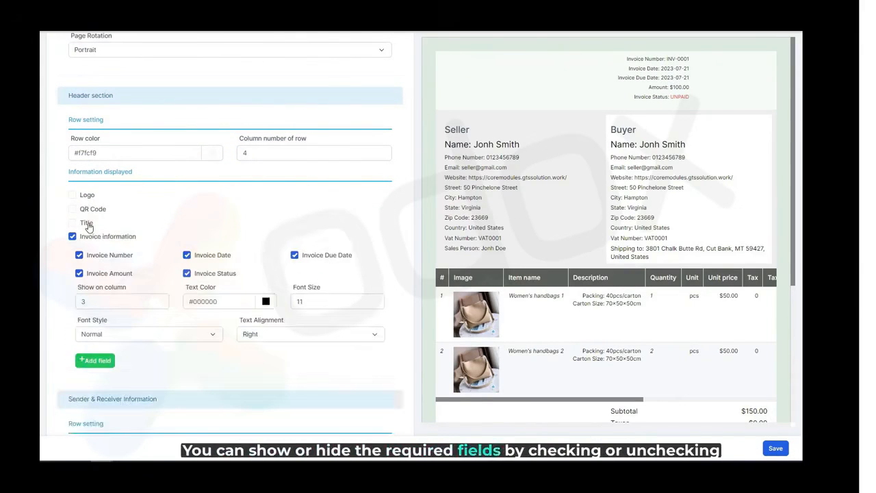
{"action": "left_click", "coordinate": [87, 225]}
{"action": "left_click", "coordinate": [87, 210]}
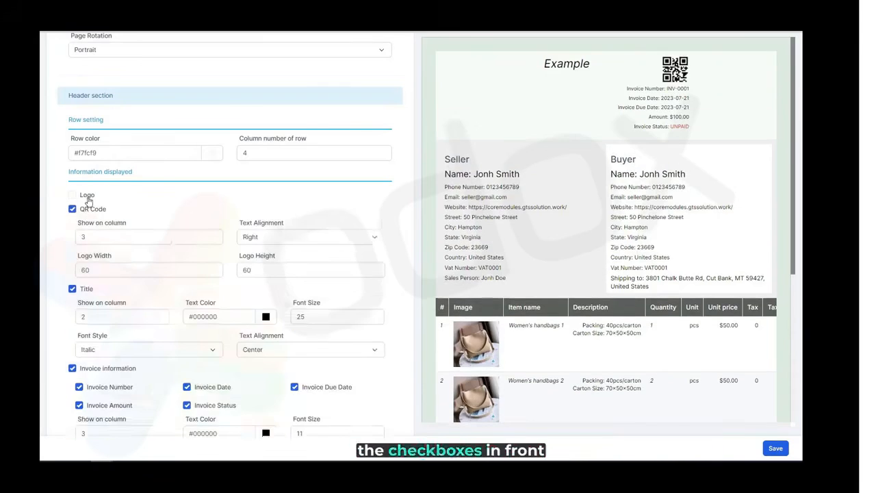
{"action": "left_click", "coordinate": [87, 196]}
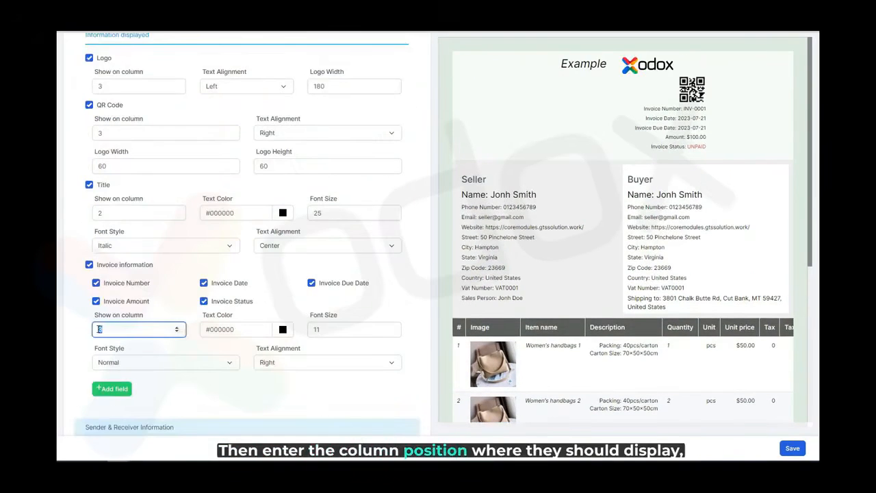
Show the header's invoice information on column 4 and the QR code on column 1
{"action": "type", "text": "4"}
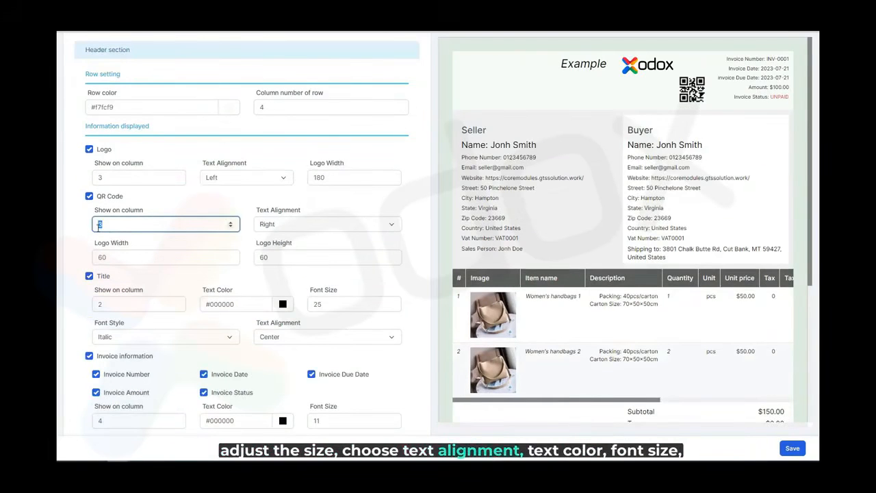
{"action": "type", "text": "1"}
{"action": "left_click", "coordinate": [165, 242]}
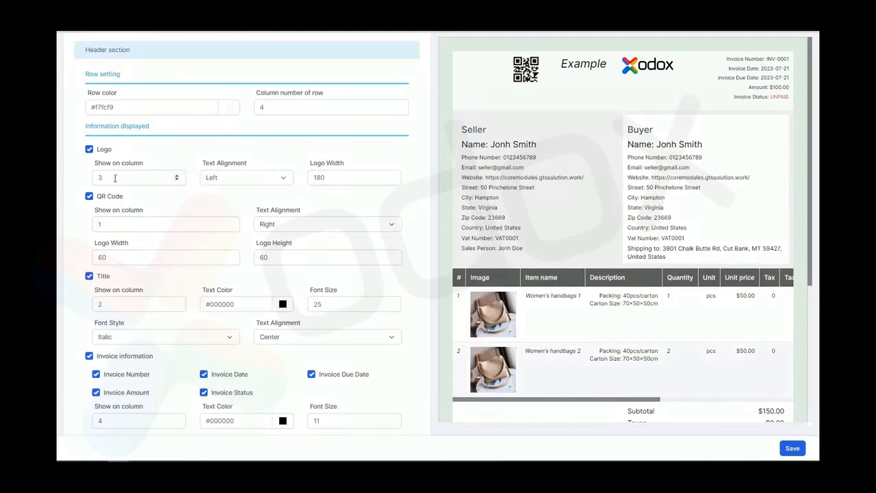
Show the header's logo on column 1 and move the QR code to column 3
{"action": "left_click", "coordinate": [173, 203]}
{"action": "left_click_drag", "start_coordinate": [105, 225], "coordinate": [89, 228]}
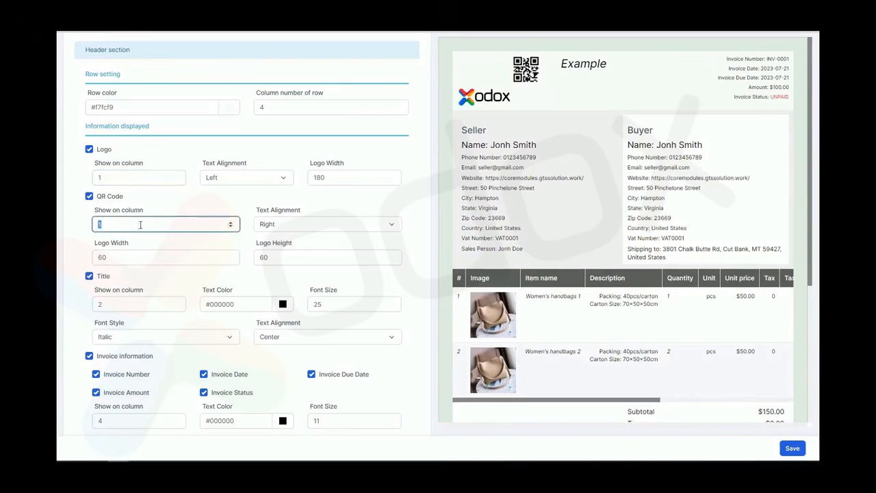
{"action": "left_click", "coordinate": [179, 208]}
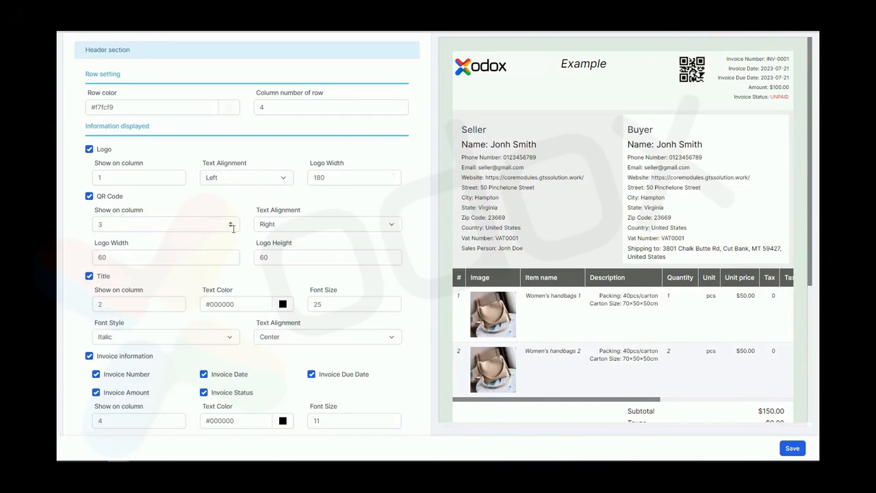
Try Left text alignment for the header's QR code and settle on Center
{"action": "left_click", "coordinate": [281, 228]}
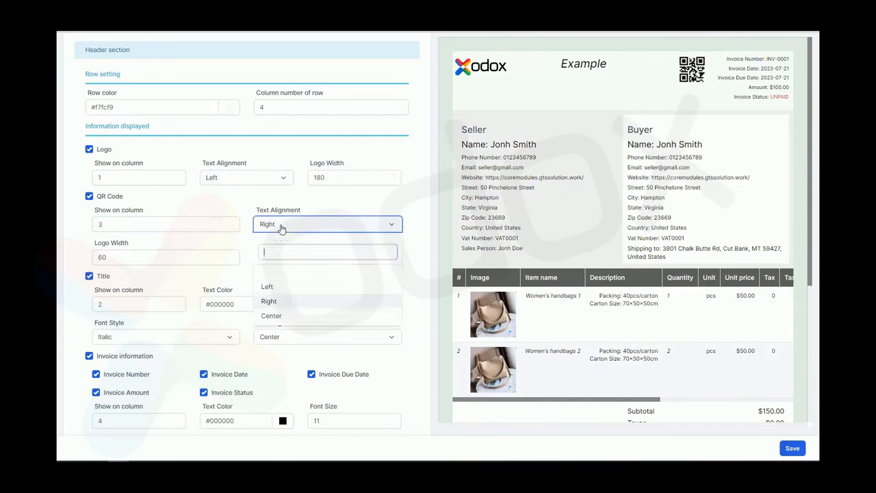
{"action": "left_click", "coordinate": [282, 288]}
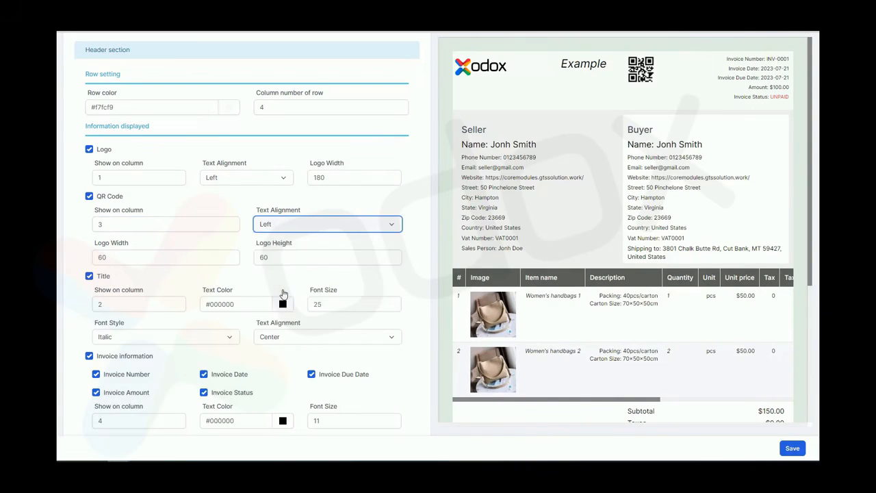
{"action": "left_click", "coordinate": [322, 230]}
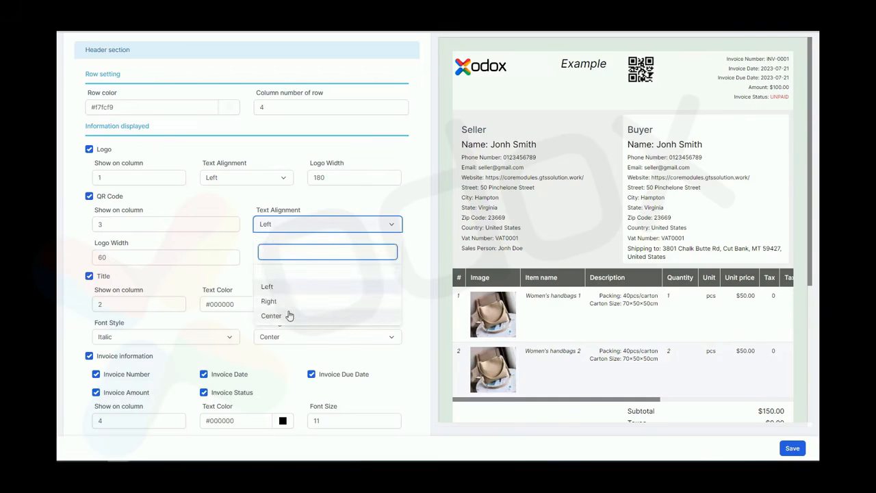
{"action": "left_click", "coordinate": [289, 314]}
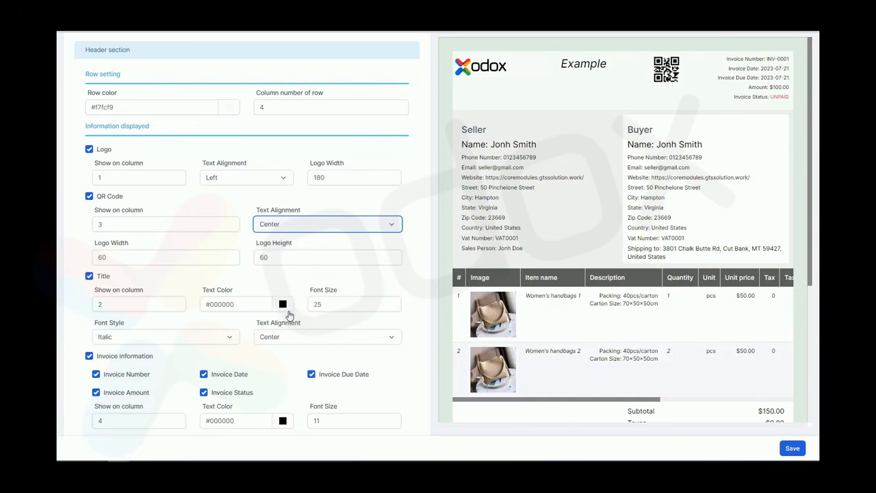
Set the header QR code's width and height to 70
{"action": "left_click", "coordinate": [229, 282]}
{"action": "left_click_drag", "start_coordinate": [123, 257], "coordinate": [94, 255]}
{"action": "type", "text": "70"}
{"action": "left_click_drag", "start_coordinate": [290, 254], "coordinate": [256, 254]}
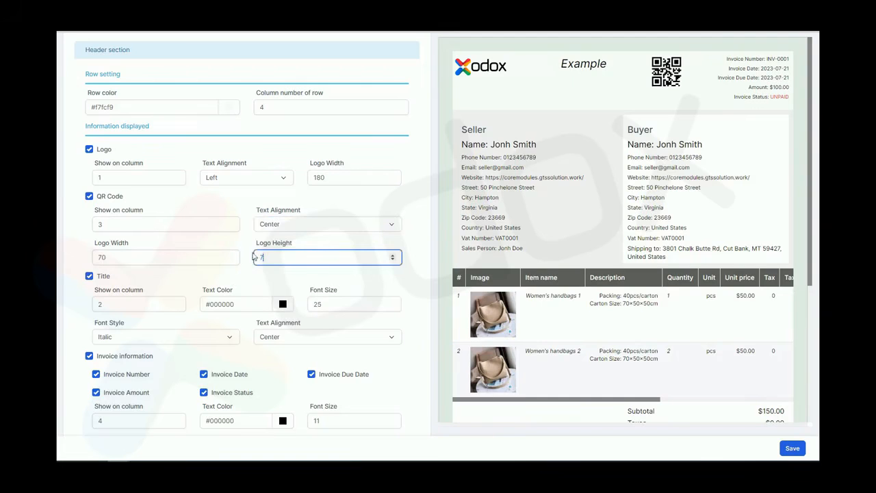
{"action": "left_click", "coordinate": [277, 285]}
Hide and restore the Invoice Number and Invoice Amount in the header's invoice information
{"action": "scroll", "coordinate": [276, 279], "scroll_direction": "down", "scroll_amount": 3}
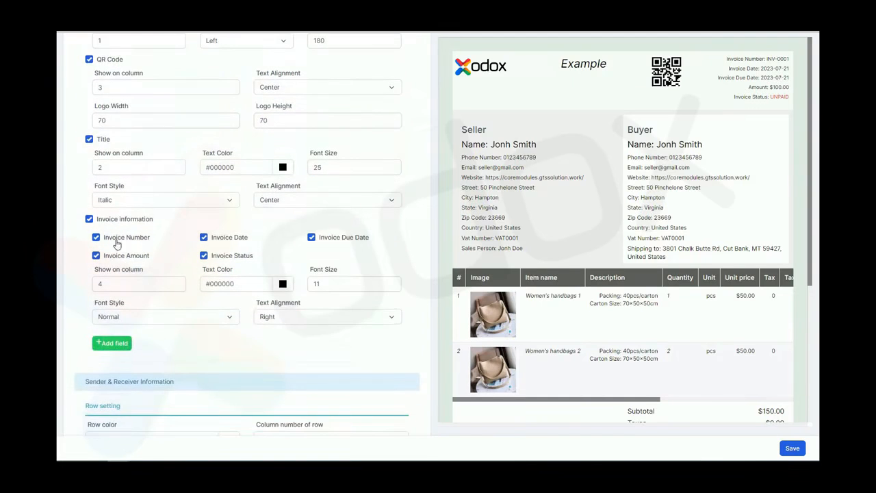
{"action": "left_click", "coordinate": [117, 240]}
{"action": "left_click", "coordinate": [123, 256]}
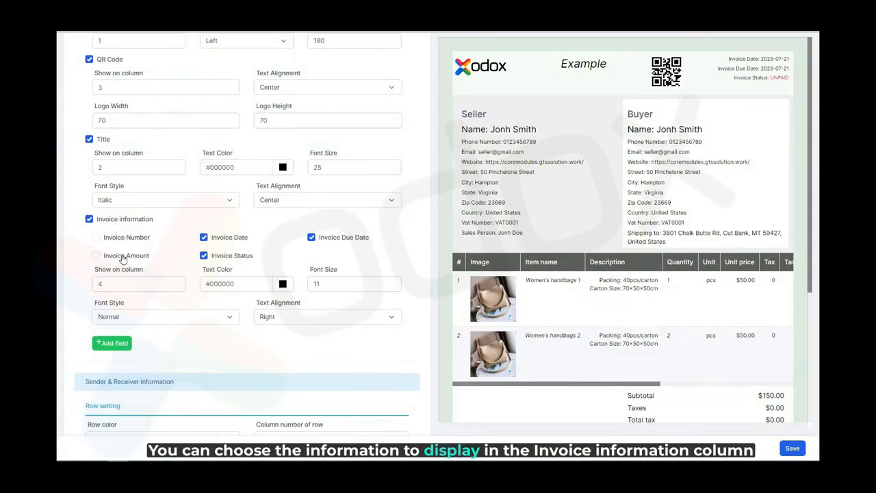
{"action": "left_click", "coordinate": [127, 237]}
{"action": "left_click", "coordinate": [128, 259]}
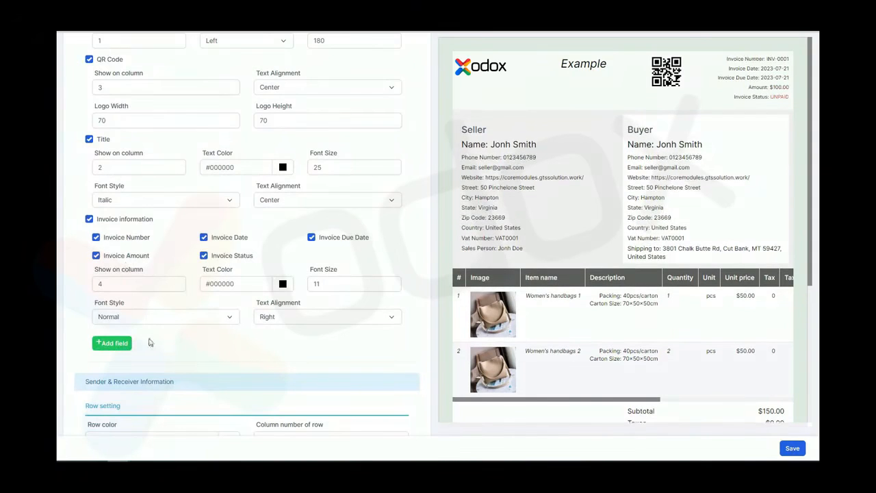
Add the available field Field Label 3 to the header's invoice information
{"action": "left_click", "coordinate": [107, 347]}
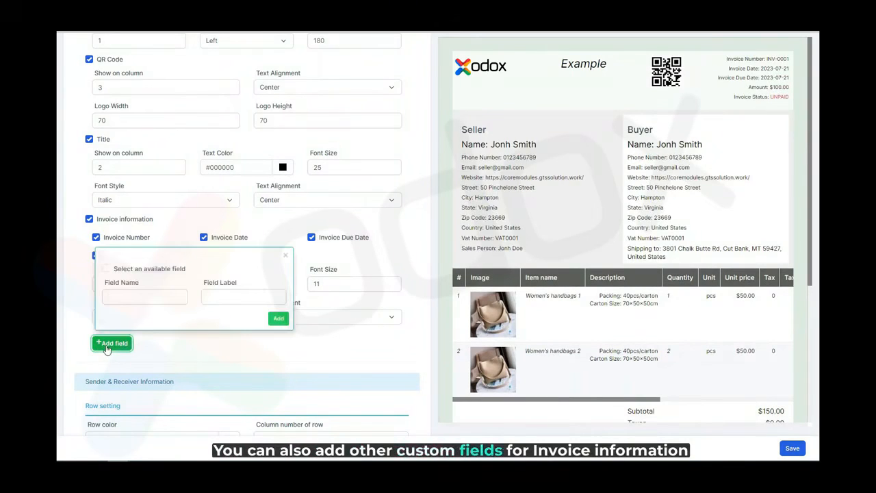
{"action": "left_click", "coordinate": [123, 270]}
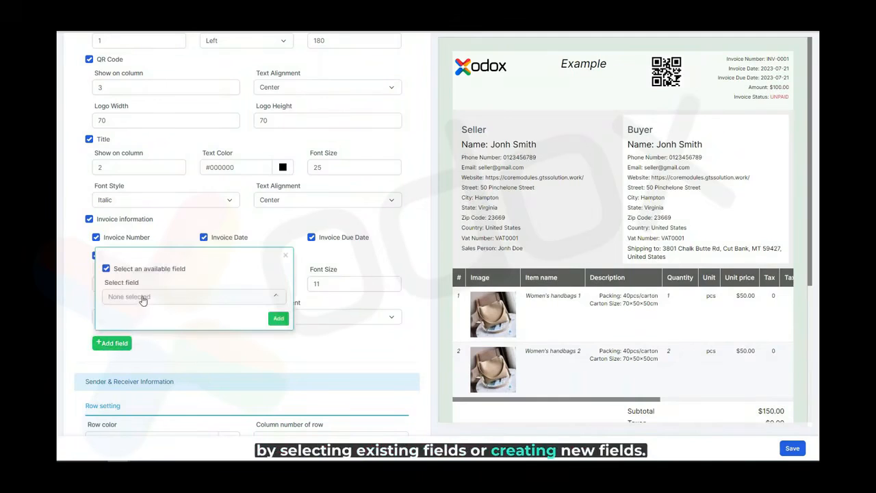
{"action": "left_click", "coordinate": [143, 296]}
{"action": "left_click", "coordinate": [160, 240]}
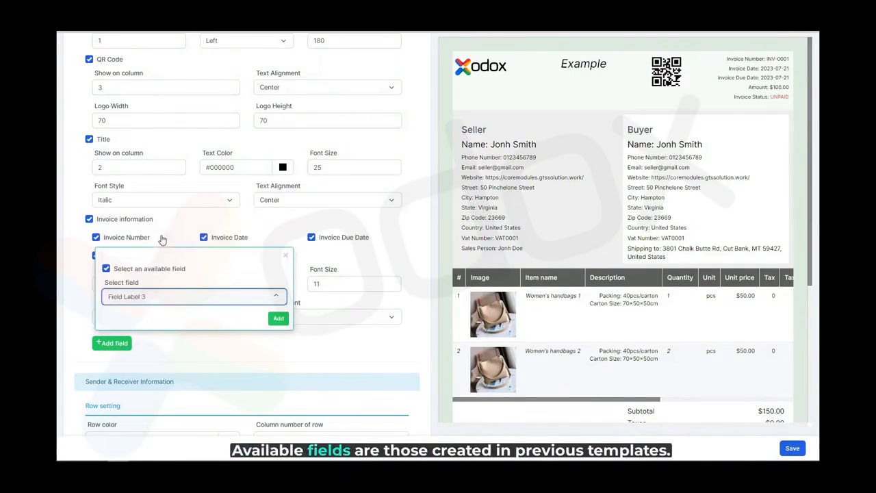
{"action": "left_click", "coordinate": [277, 321]}
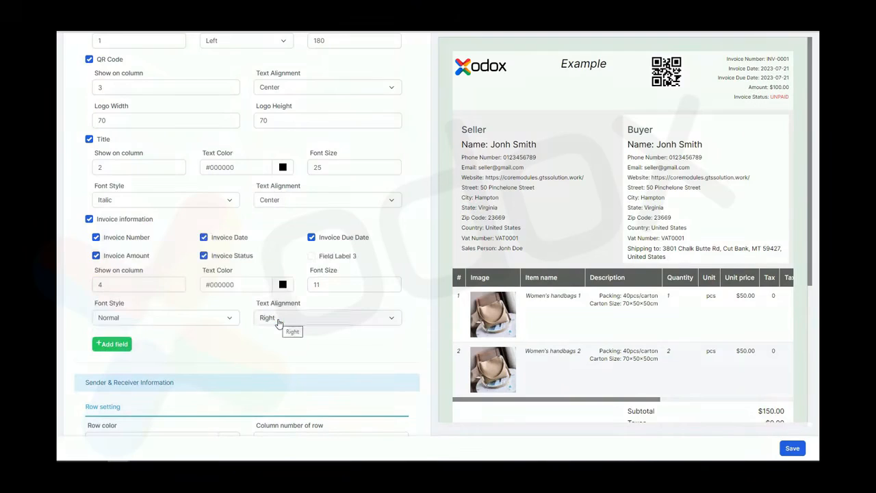
Display Field Label 3 in the invoice information and give it the value "Label 3"
{"action": "left_click", "coordinate": [353, 255]}
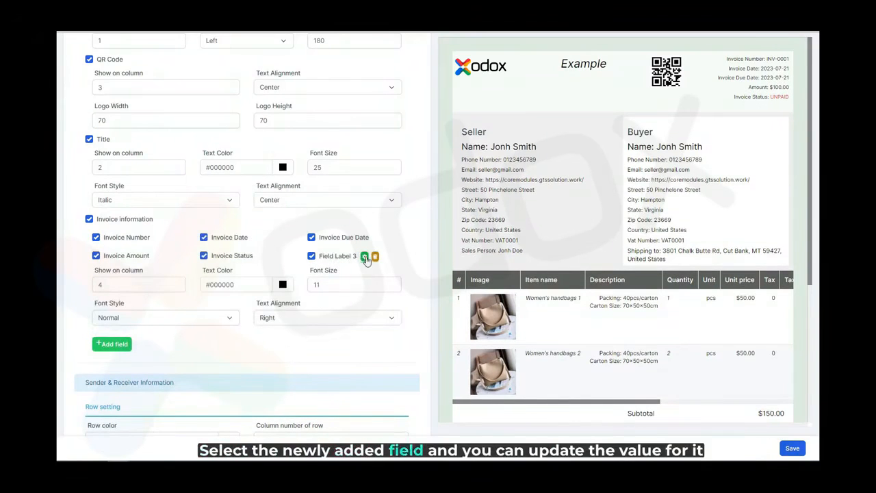
{"action": "left_click", "coordinate": [364, 257]}
{"action": "left_click", "coordinate": [361, 237]}
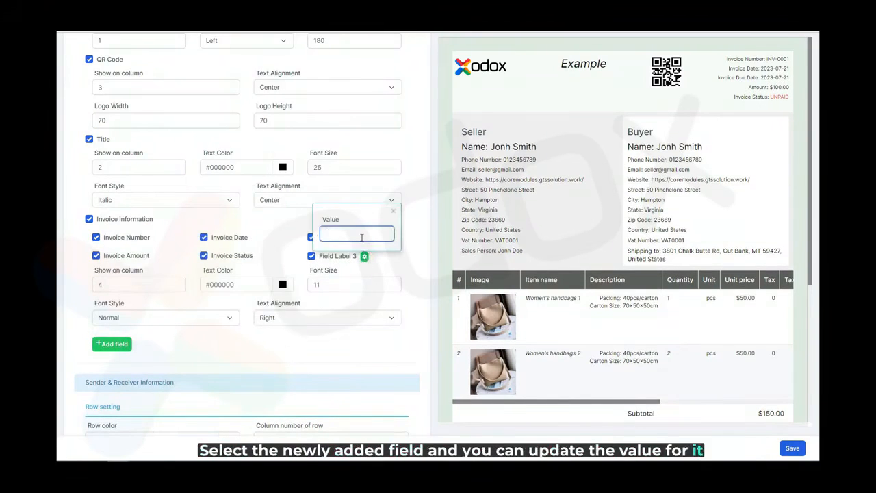
{"action": "type", "text": "Label 3"}
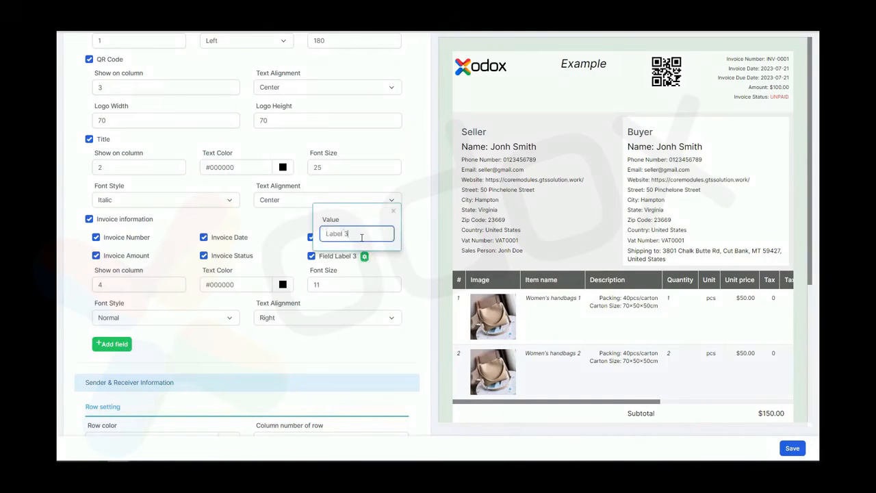
{"action": "left_click", "coordinate": [364, 223]}
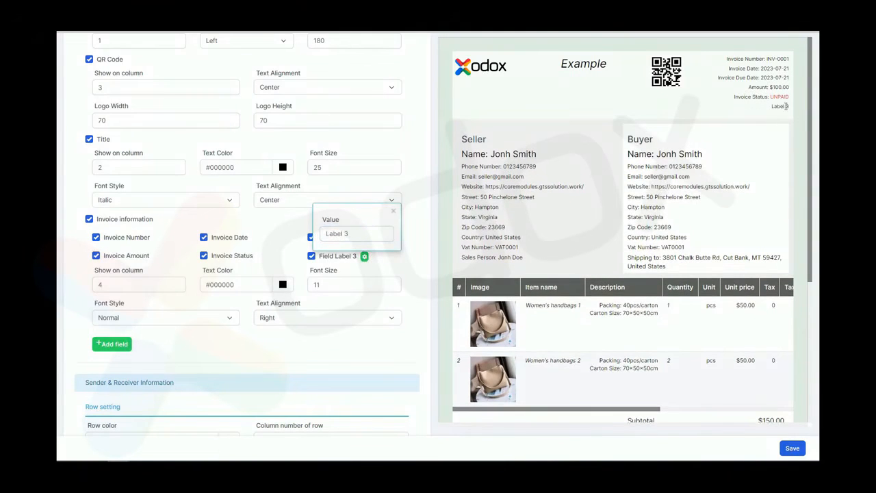
{"action": "left_click", "coordinate": [378, 264]}
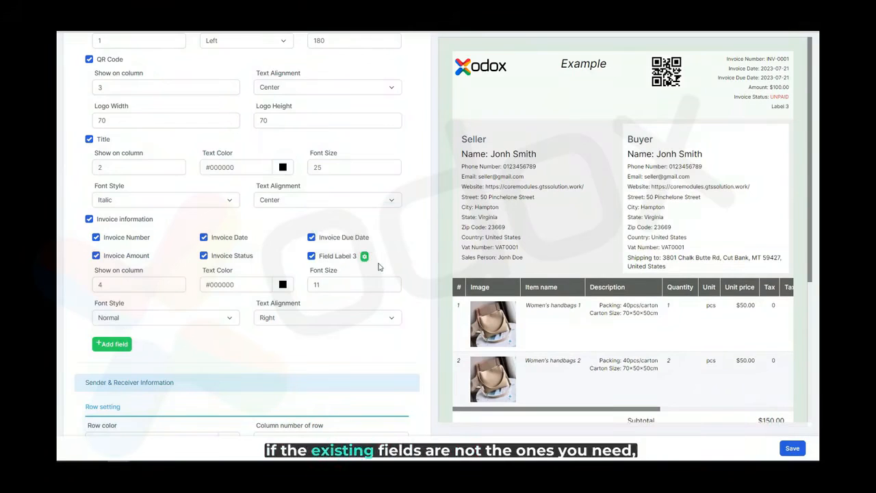
Create a new invoice information field with the name "Field Lable 4" and the label "Field Label 4"
{"action": "left_click", "coordinate": [113, 346]}
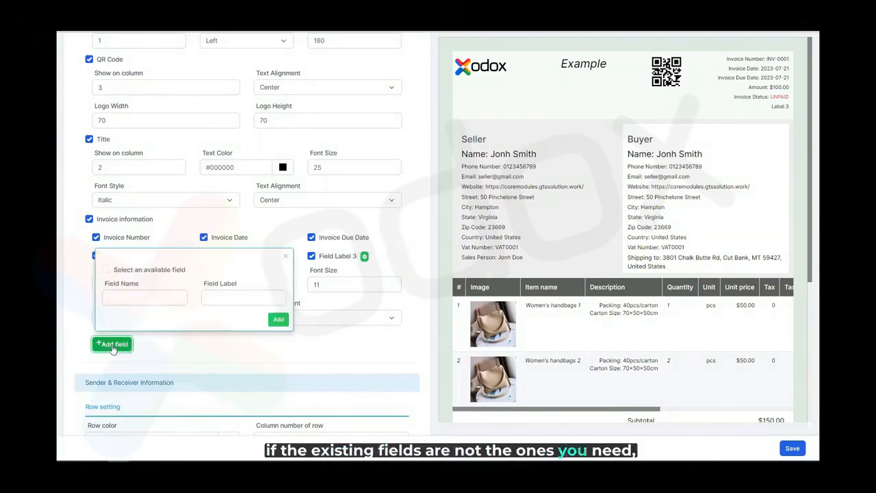
{"action": "left_click", "coordinate": [130, 300]}
{"action": "type", "text": "Field Lable 4"}
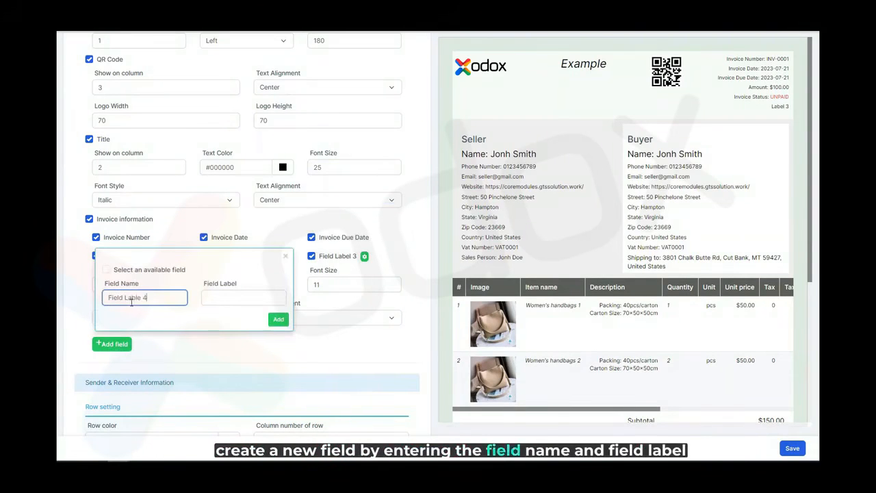
{"action": "left_click", "coordinate": [222, 299]}
{"action": "type", "text": "Field Label 4"}
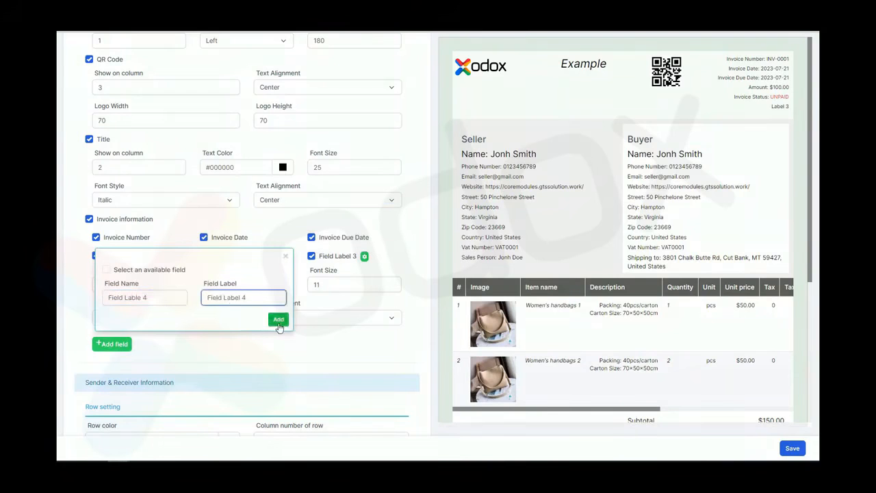
{"action": "left_click", "coordinate": [277, 325]}
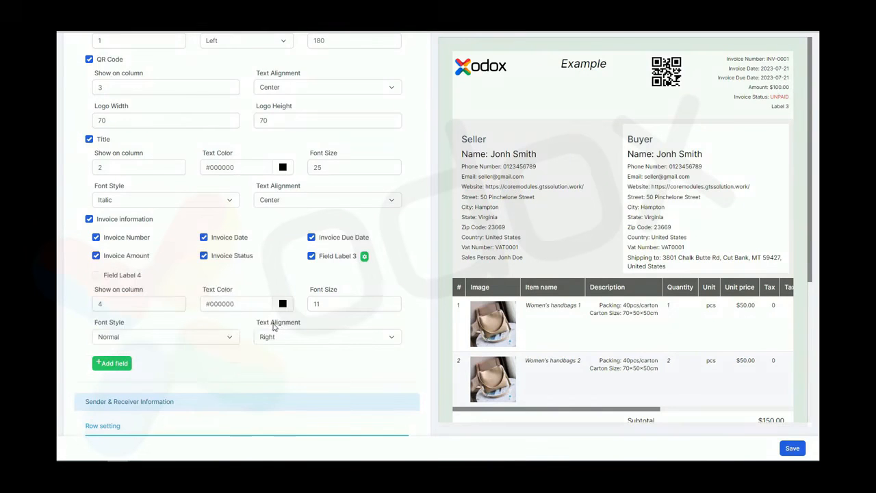
Display Field Label 4 in the invoice information and give it the value "Label 4: text"
{"action": "left_click", "coordinate": [96, 275]}
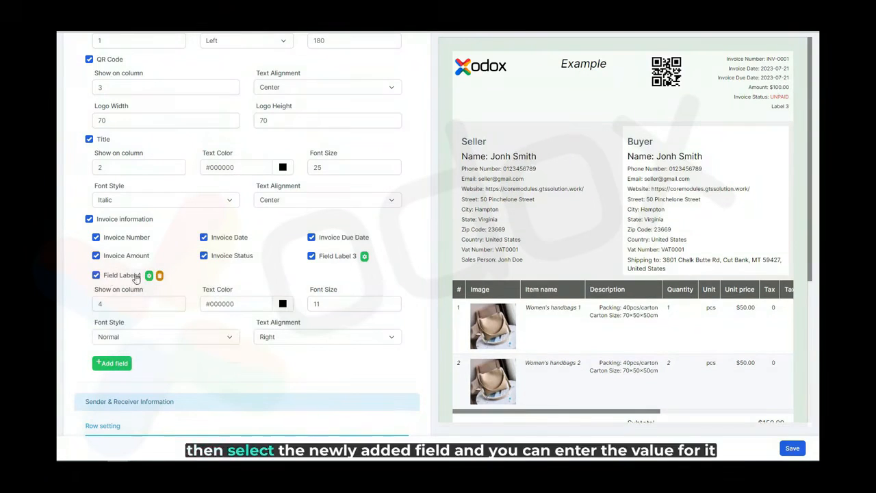
{"action": "left_click", "coordinate": [149, 275]}
{"action": "left_click", "coordinate": [146, 253]}
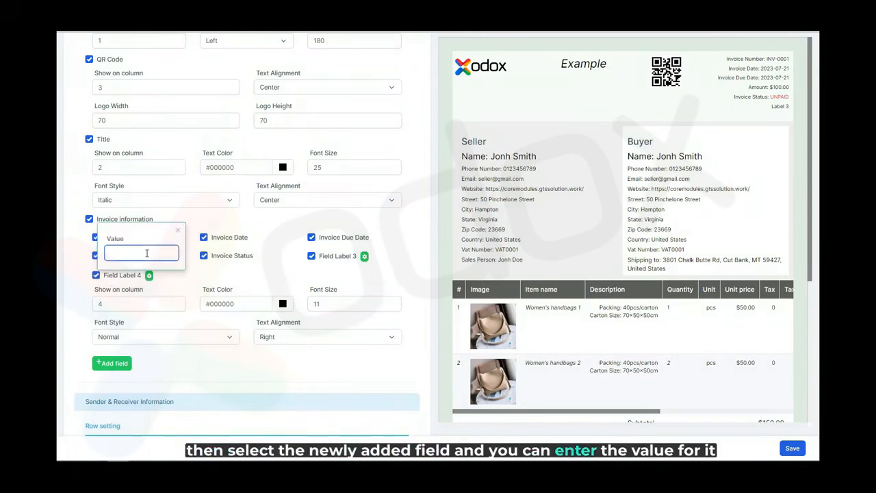
{"action": "type", "text": "Label 4: text"}
{"action": "left_click", "coordinate": [207, 282]}
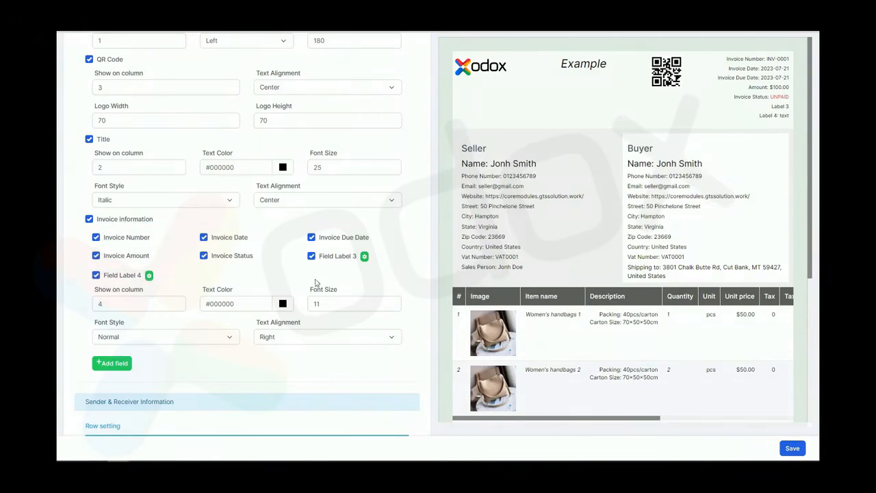
Set the Sender & Receiver Information row color to the near-black #1e2220
{"action": "scroll", "coordinate": [168, 311], "scroll_direction": "down", "scroll_amount": 4}
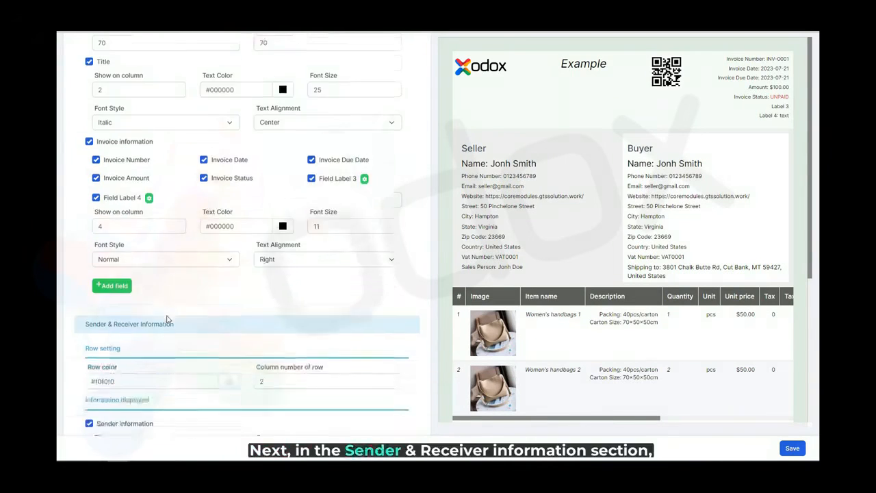
{"action": "left_click", "coordinate": [229, 190]}
{"action": "left_click", "coordinate": [233, 226]}
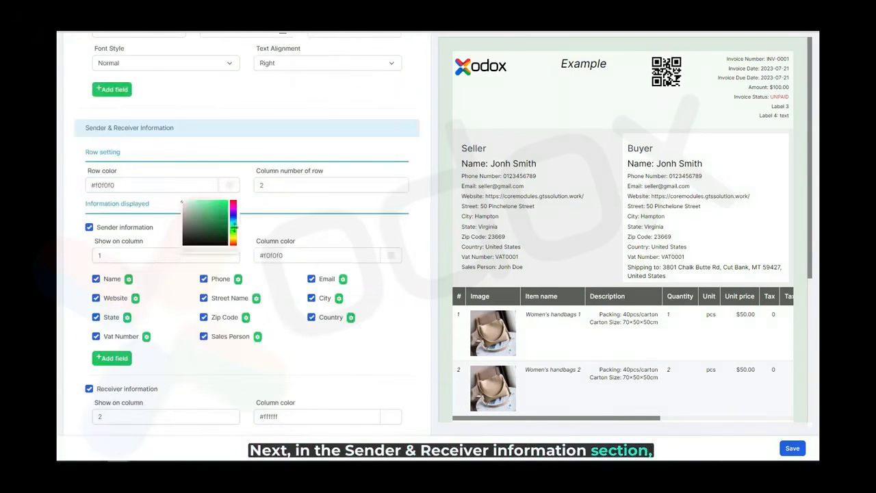
{"action": "left_click", "coordinate": [206, 206]}
{"action": "left_click", "coordinate": [188, 238]}
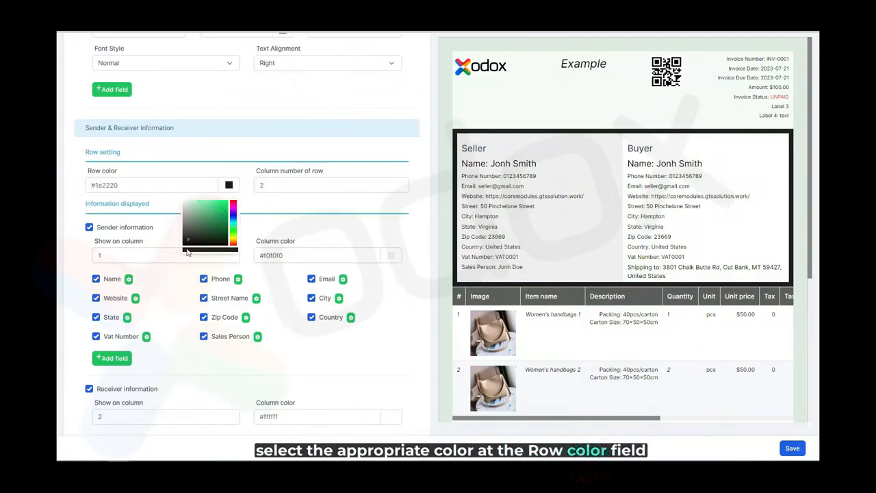
{"action": "left_click", "coordinate": [333, 190]}
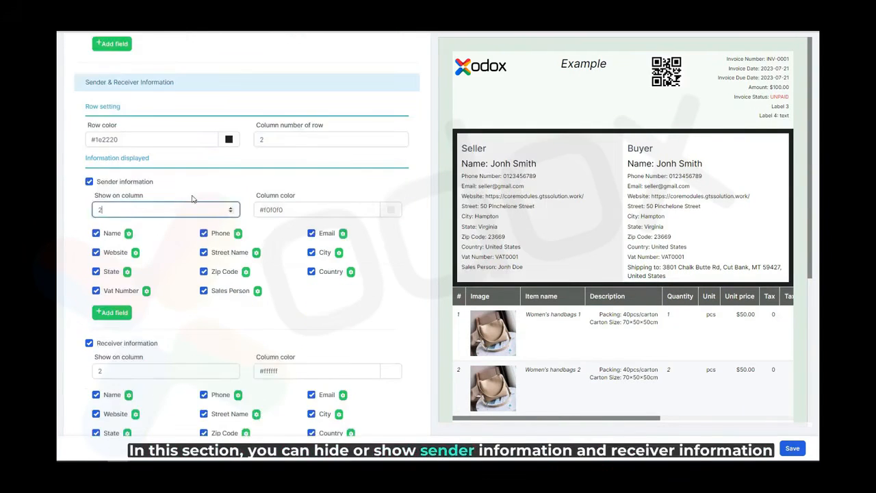
Show the sender information on column 2 and the receiver information on column 1
{"action": "left_click", "coordinate": [193, 196]}
{"action": "left_click", "coordinate": [99, 370]}
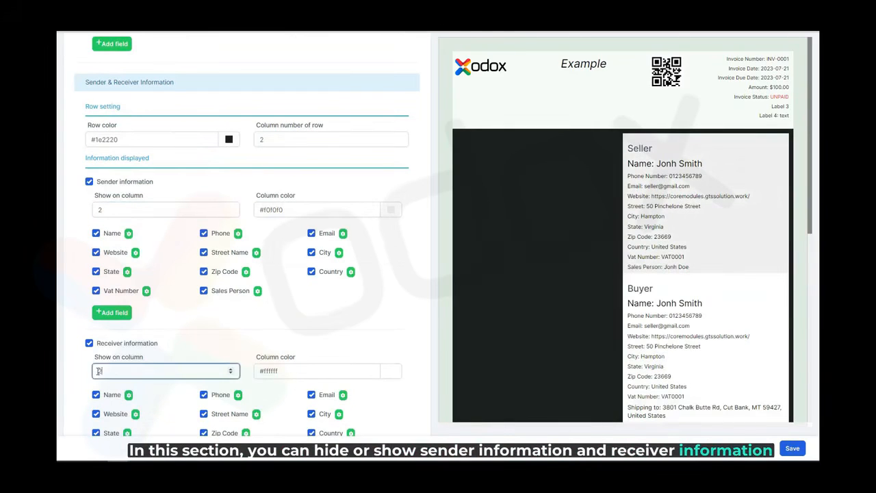
{"action": "type", "text": "1"}
{"action": "left_click", "coordinate": [209, 335]}
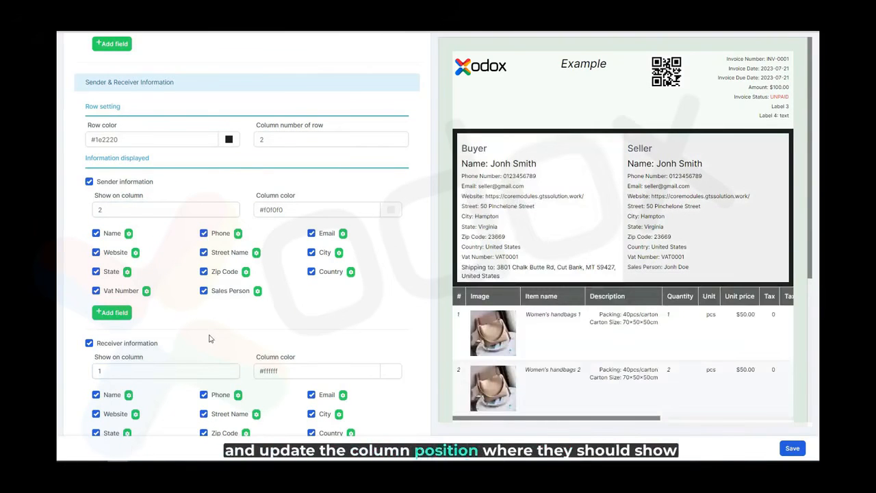
Hide and restore the sender's Name, Website, State, Vat Number and Phone fields
{"action": "scroll", "coordinate": [182, 337], "scroll_direction": "down", "scroll_amount": 1}
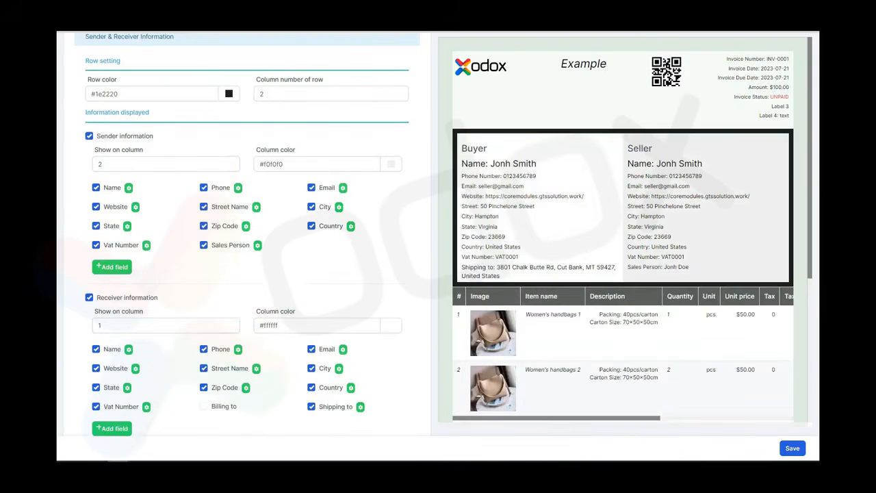
{"action": "left_click", "coordinate": [103, 192]}
{"action": "left_click", "coordinate": [104, 206]}
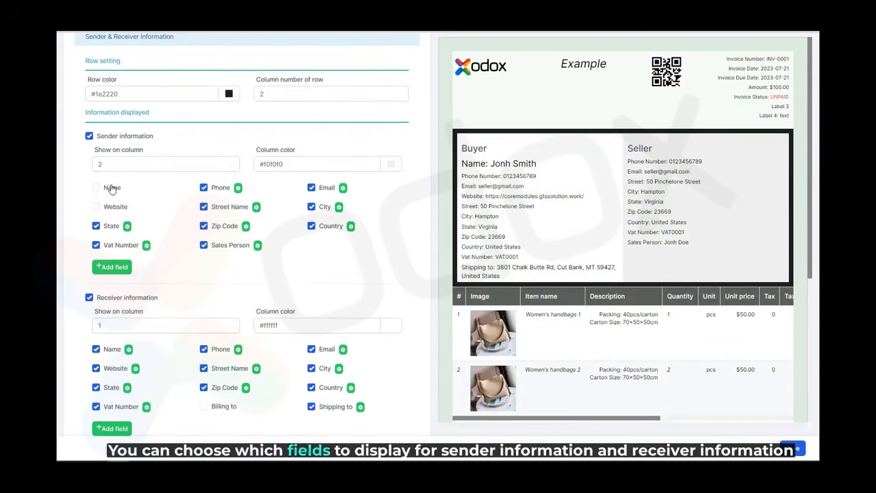
{"action": "left_click", "coordinate": [109, 188]}
{"action": "left_click", "coordinate": [110, 226]}
{"action": "left_click", "coordinate": [113, 245]}
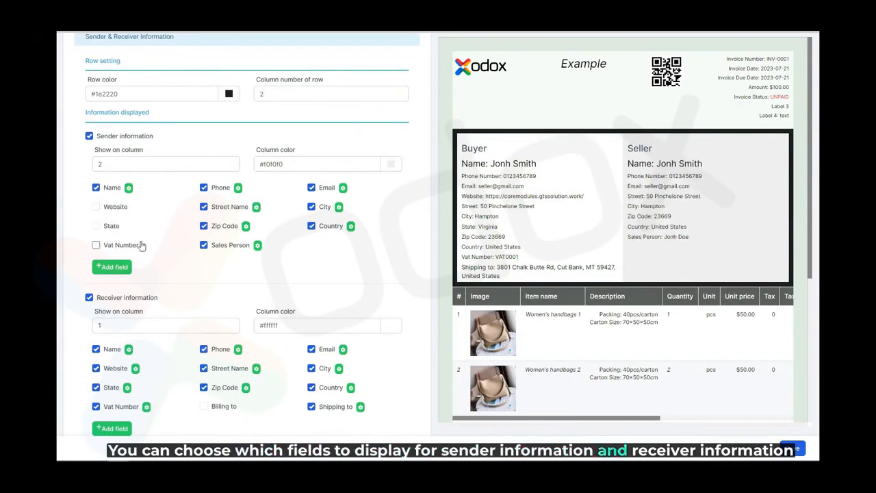
{"action": "left_click", "coordinate": [225, 193]}
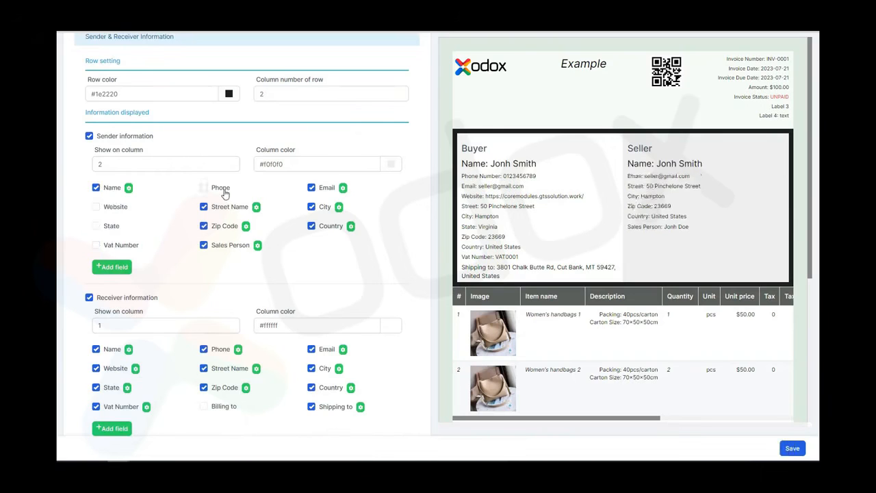
{"action": "left_click", "coordinate": [224, 193]}
{"action": "left_click", "coordinate": [114, 247]}
{"action": "left_click", "coordinate": [109, 230]}
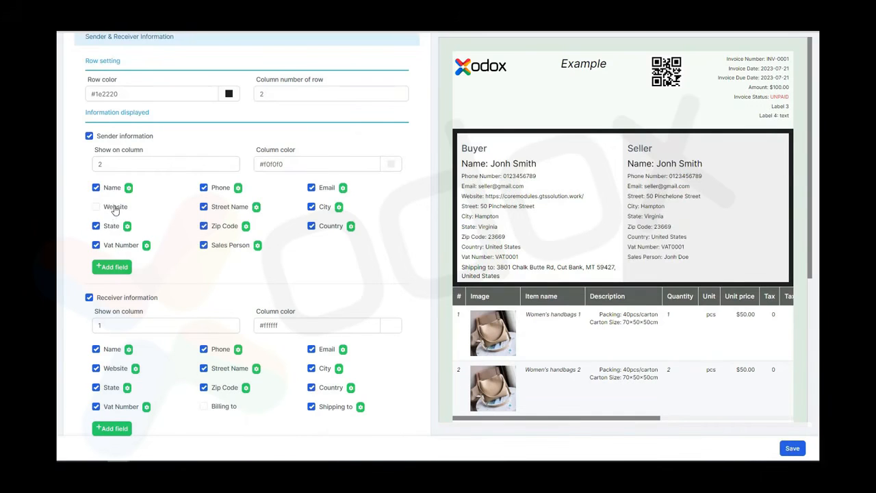
{"action": "left_click", "coordinate": [115, 207]}
View the text color, font size, font style and alignment settings of the sender's Name field
{"action": "left_click", "coordinate": [128, 187]}
{"action": "scroll", "coordinate": [138, 137], "scroll_direction": "up", "scroll_amount": 1}
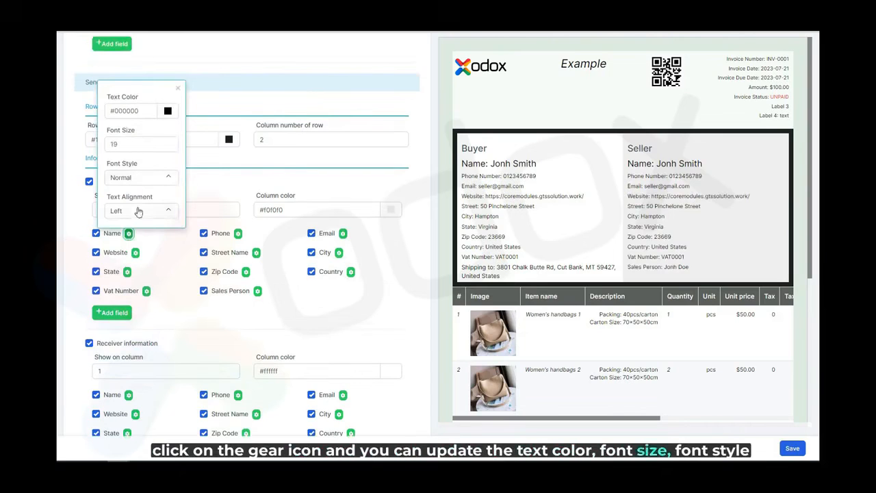
{"action": "left_click", "coordinate": [171, 256]}
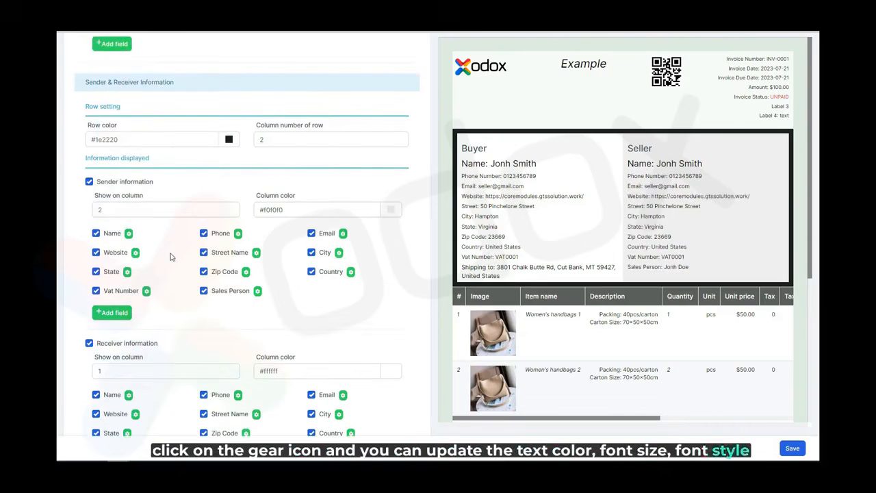
Add the available field Test1 to the sender information
{"action": "left_click", "coordinate": [115, 313]}
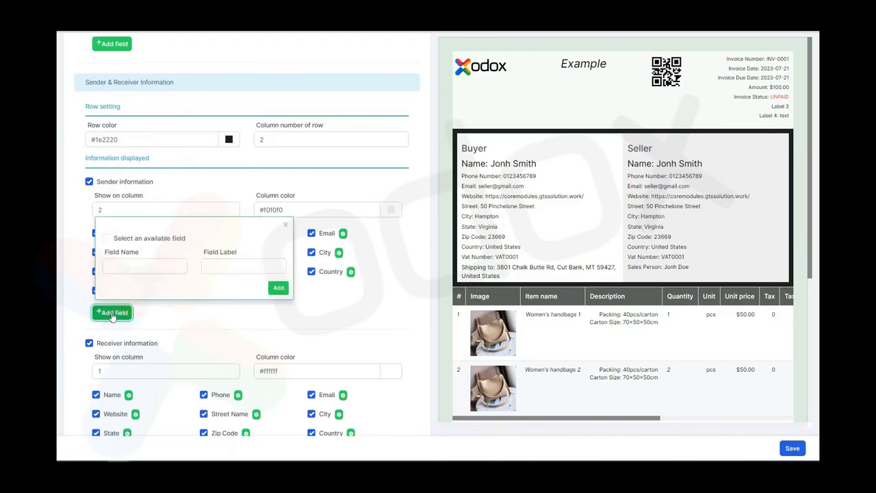
{"action": "left_click", "coordinate": [168, 238]}
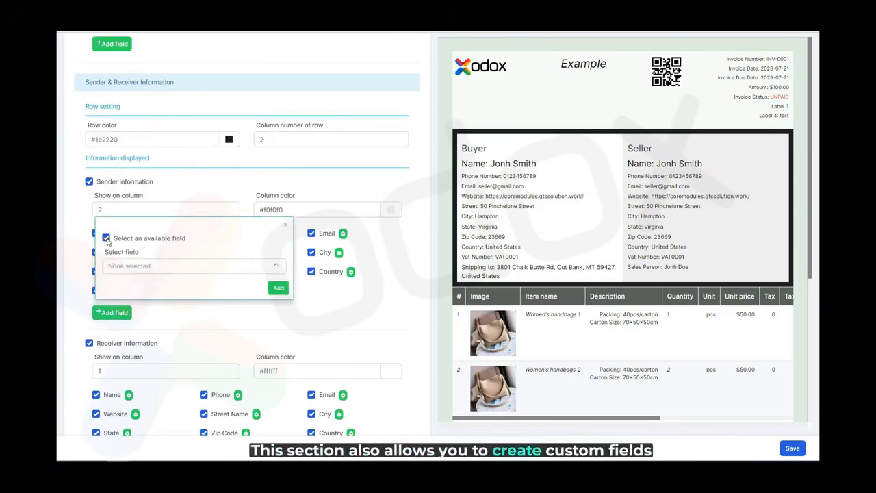
{"action": "left_click", "coordinate": [126, 266]}
{"action": "left_click", "coordinate": [140, 238]}
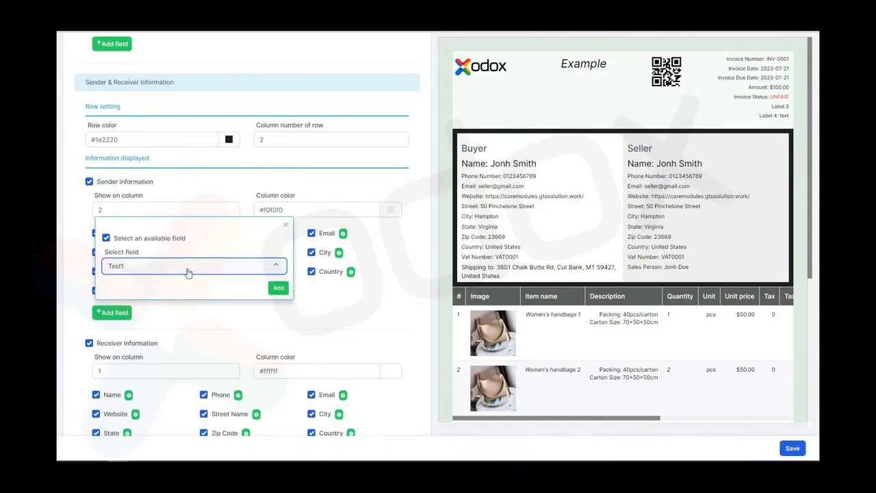
{"action": "left_click", "coordinate": [271, 289]}
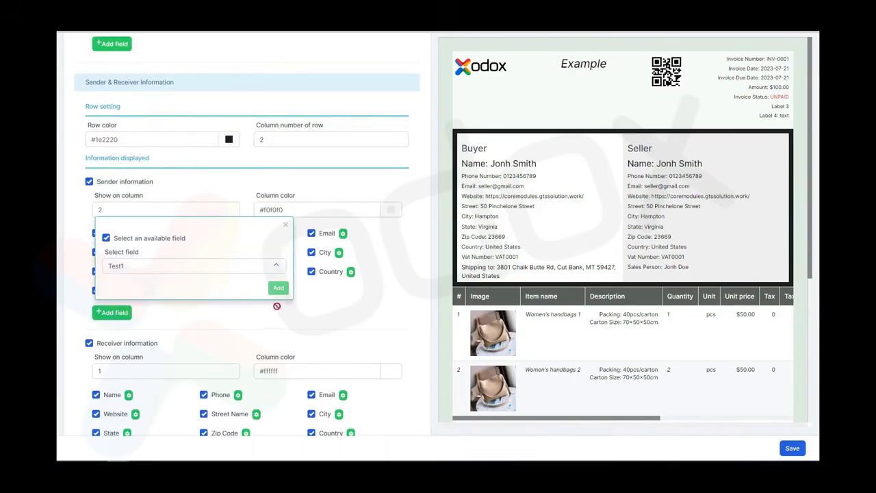
Set the receiver information's column color to the pale pink-grey #e3dbe0
{"action": "scroll", "coordinate": [210, 247], "scroll_direction": "down", "scroll_amount": 2}
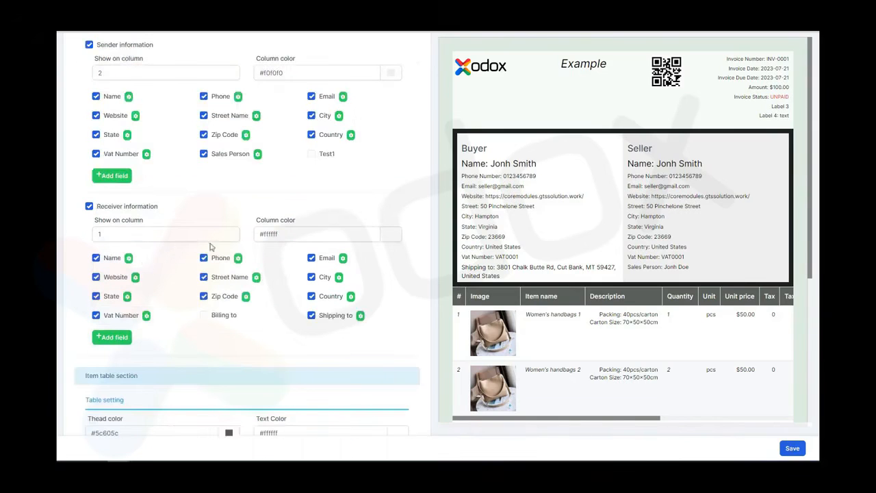
{"action": "left_click", "coordinate": [390, 236]}
{"action": "left_click", "coordinate": [346, 254]}
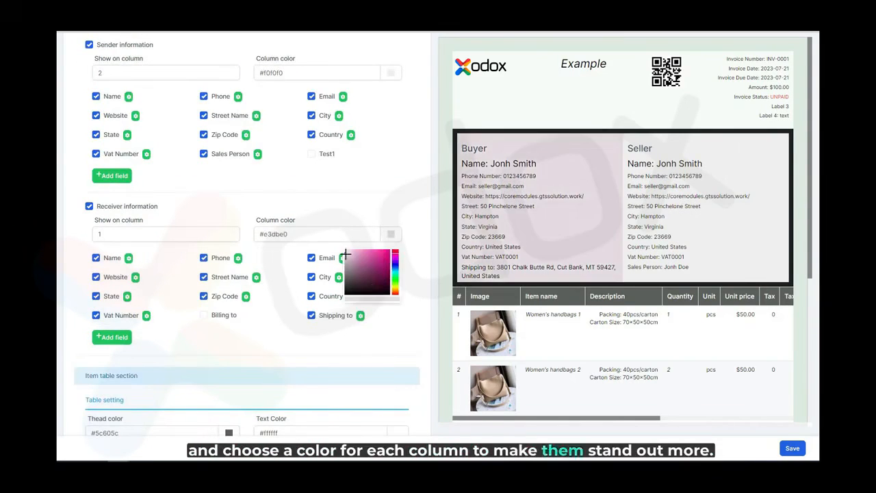
{"action": "left_click", "coordinate": [391, 209]}
Set the item table's header background color to the green #2ac62a
{"action": "scroll", "coordinate": [385, 260], "scroll_direction": "down", "scroll_amount": 1}
{"action": "scroll", "coordinate": [290, 276], "scroll_direction": "down", "scroll_amount": 3}
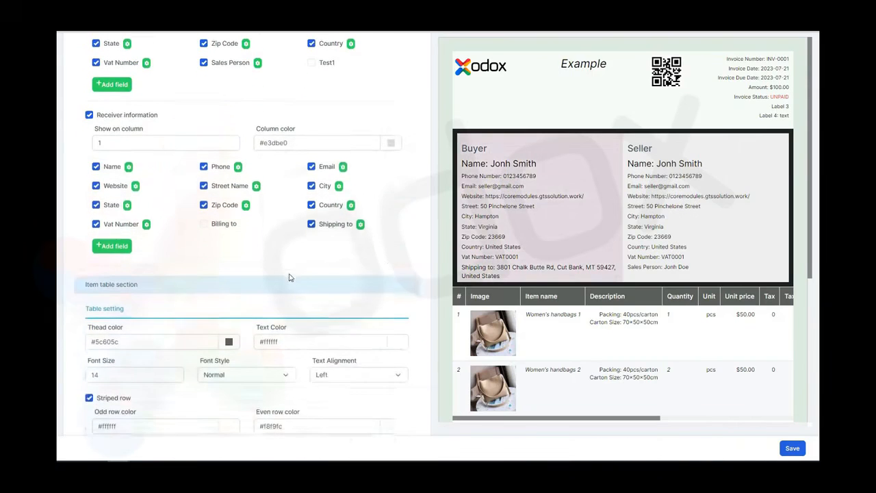
{"action": "scroll", "coordinate": [568, 291], "scroll_direction": "down", "scroll_amount": 2}
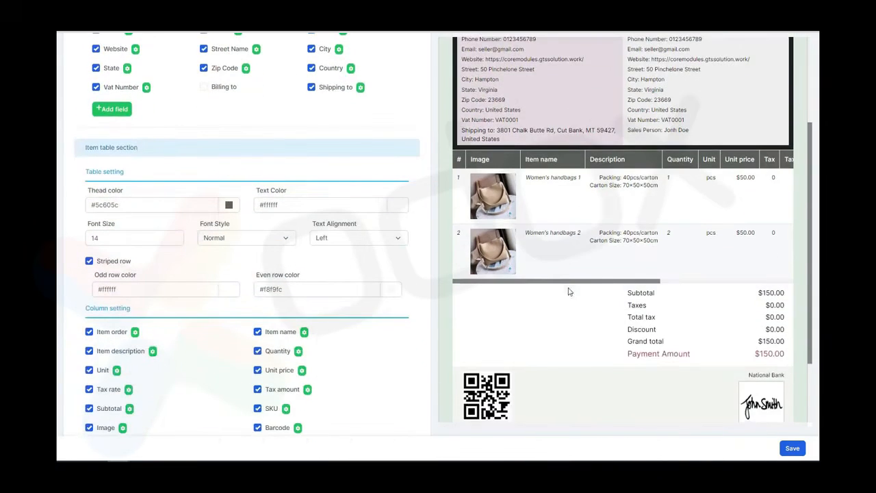
{"action": "left_click", "coordinate": [230, 208]}
{"action": "left_click", "coordinate": [218, 227]}
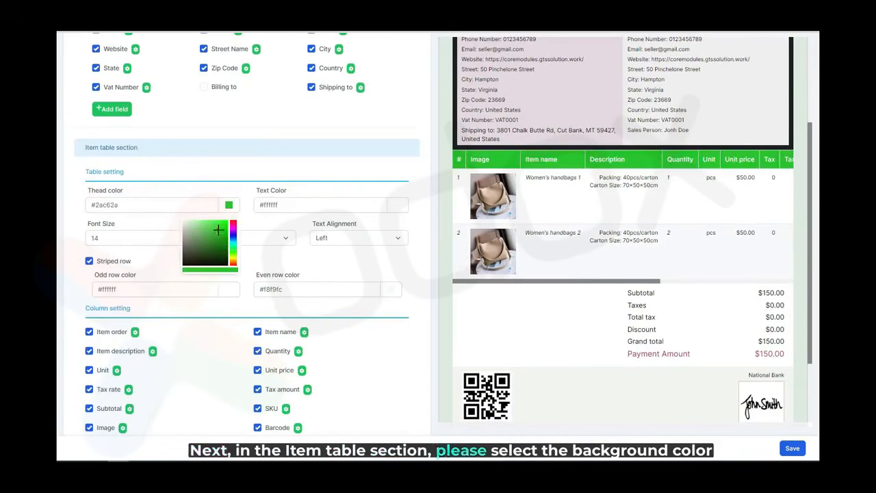
Try #ead6d6 as the item table header's text color and a different font size, restoring #ffffff and 14
{"action": "left_click", "coordinate": [398, 206]}
{"action": "left_click", "coordinate": [352, 222]}
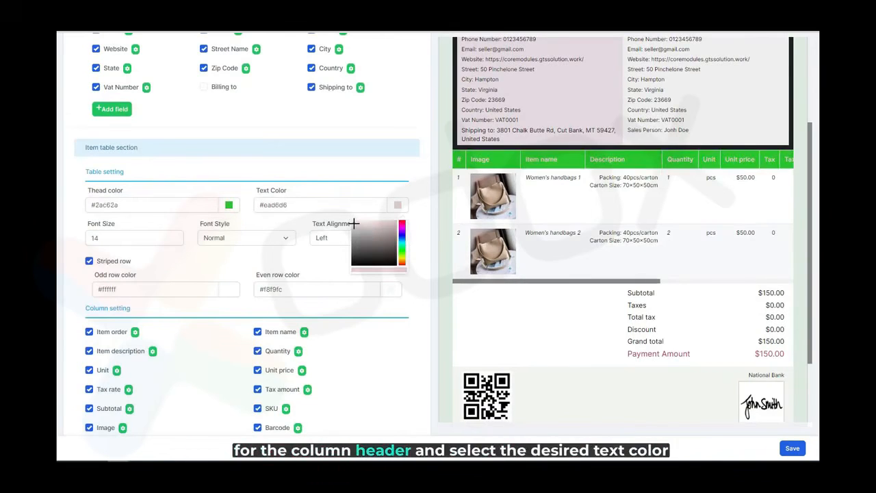
{"action": "left_click", "coordinate": [306, 208]}
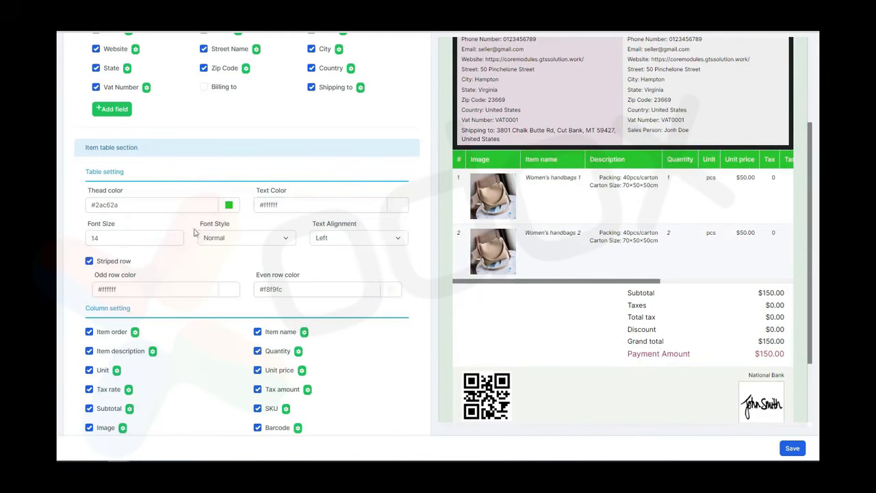
{"action": "left_click", "coordinate": [171, 239]}
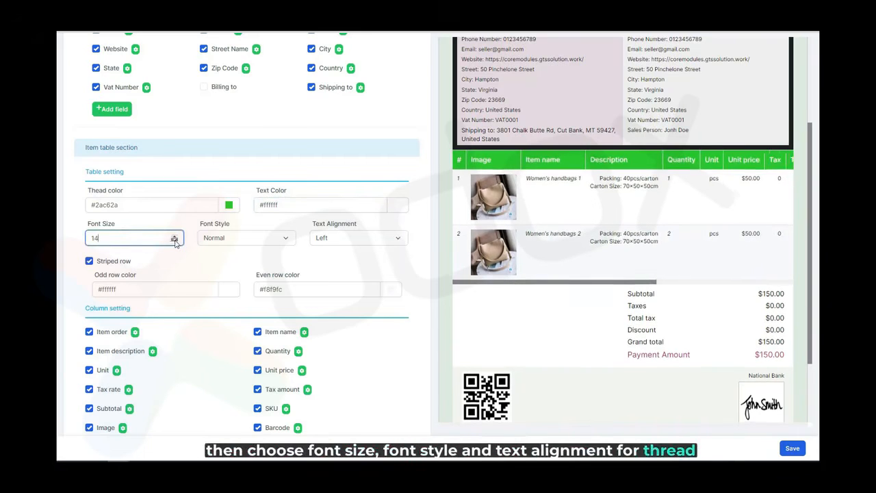
{"action": "left_click", "coordinate": [202, 259]}
Set the item table's striped row colors to #d5cbcb for odd rows and #95a7dd for even rows
{"action": "scroll", "coordinate": [160, 235], "scroll_direction": "down", "scroll_amount": 1}
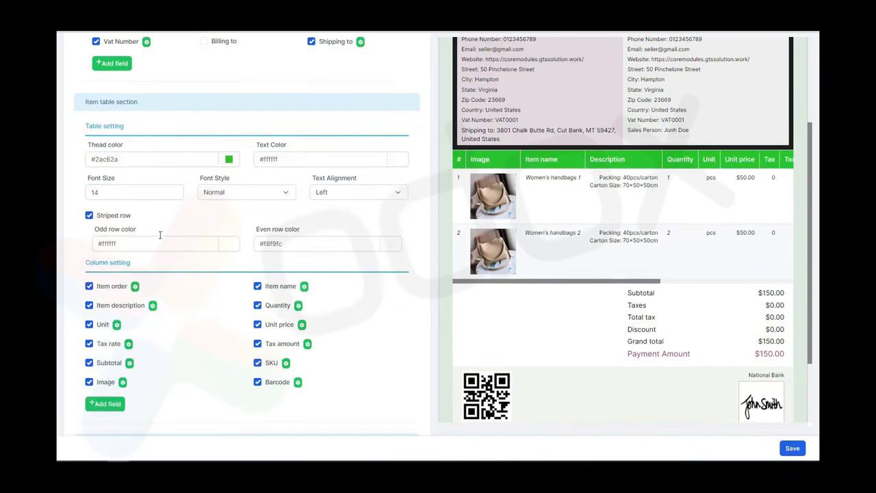
{"action": "left_click", "coordinate": [228, 246]}
{"action": "left_click", "coordinate": [186, 264]}
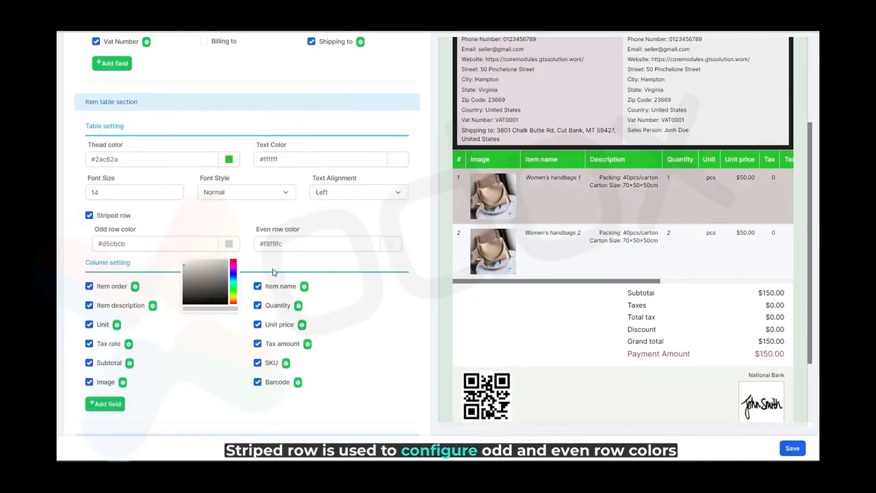
{"action": "left_click", "coordinate": [390, 244]}
{"action": "left_click", "coordinate": [353, 263]}
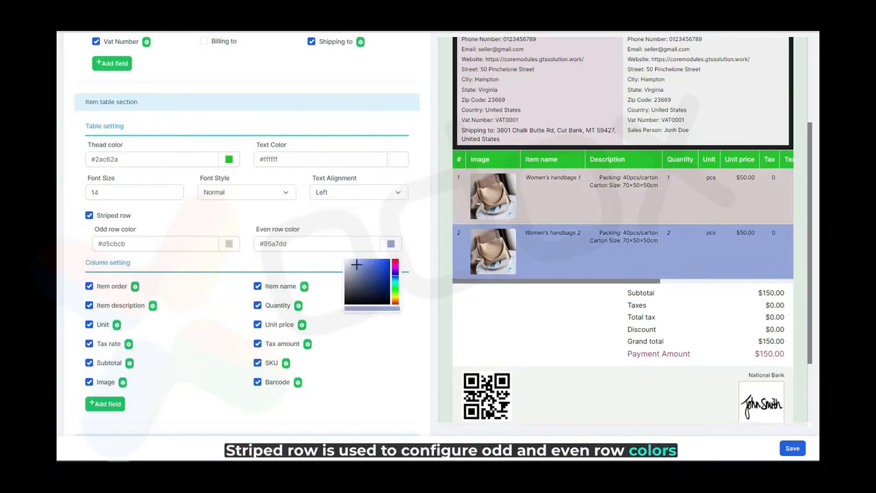
{"action": "left_click", "coordinate": [252, 260]}
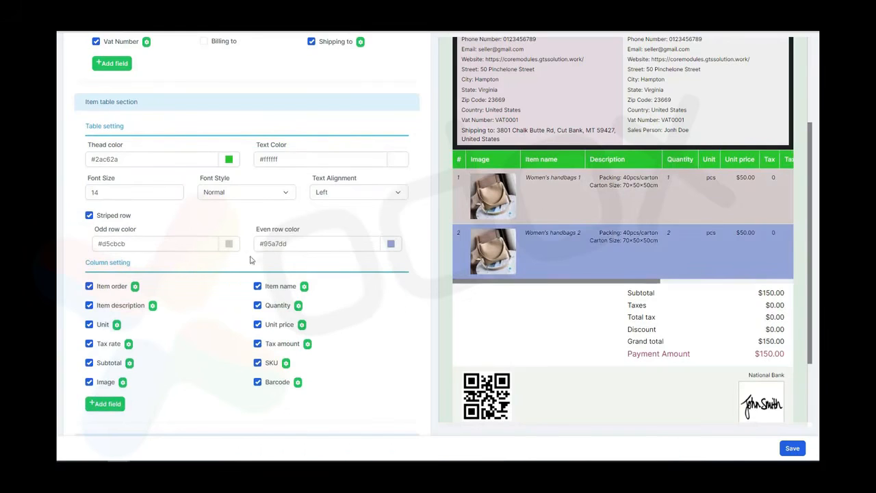
Turn the item table's striped rows off and back on
{"action": "left_click", "coordinate": [111, 219]}
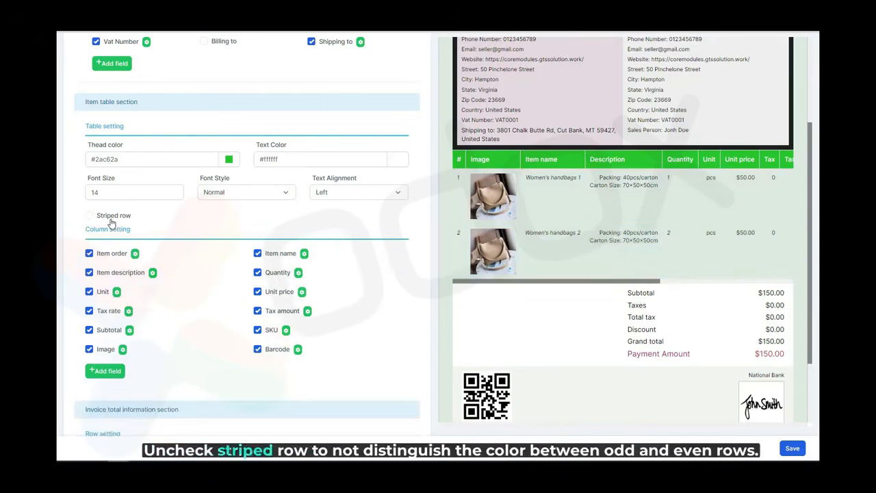
{"action": "left_click", "coordinate": [111, 219]}
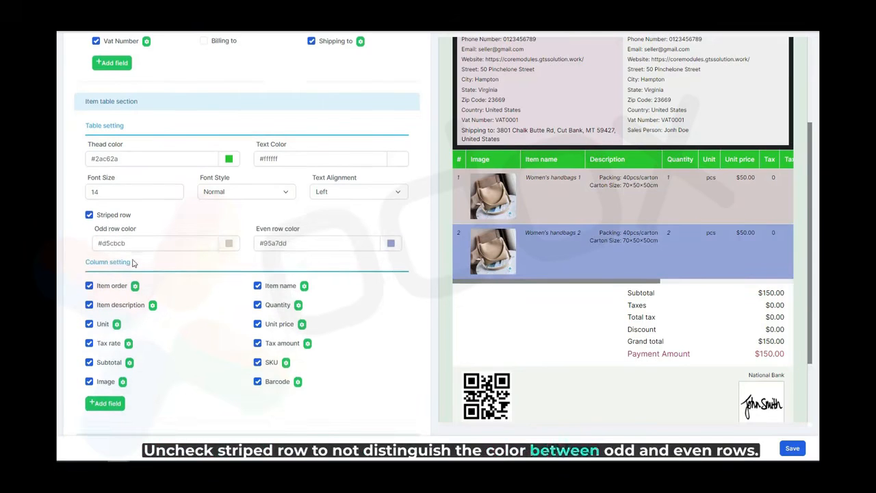
Look over the column order, text color, font size, font style and alignment settings of the item table's Unit column
{"action": "scroll", "coordinate": [130, 270], "scroll_direction": "down", "scroll_amount": 2}
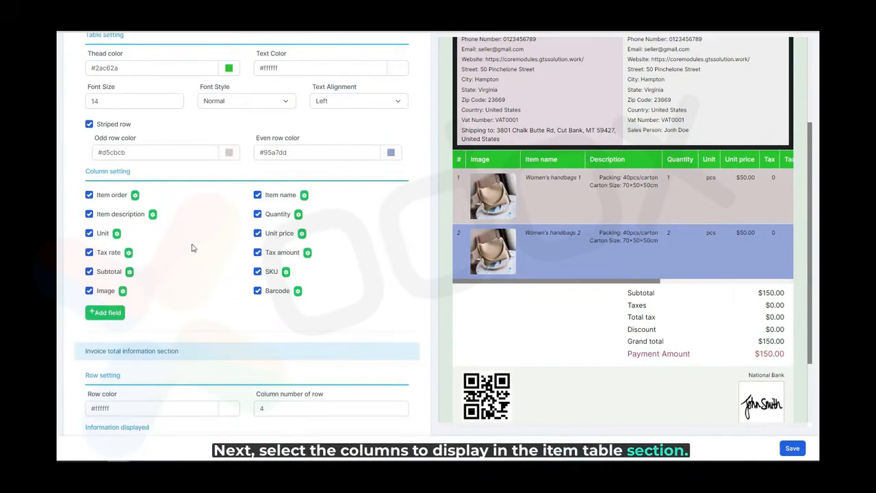
{"action": "left_click", "coordinate": [116, 233]}
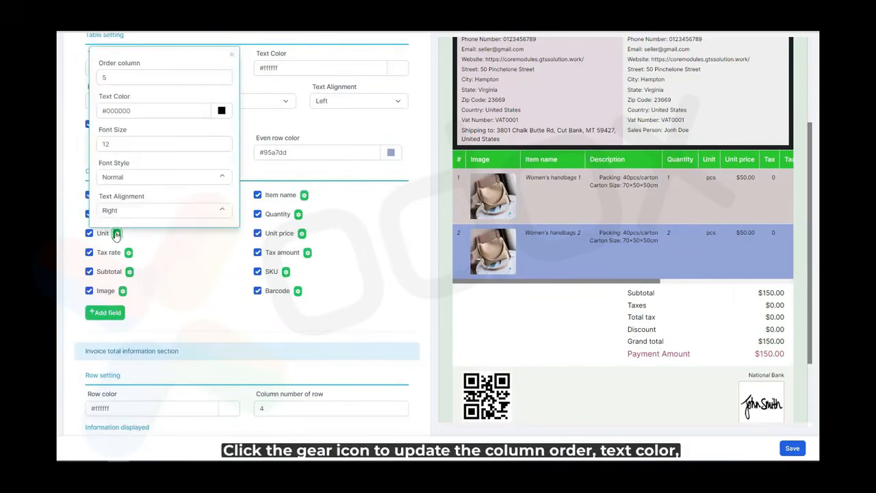
{"action": "left_click", "coordinate": [150, 79]}
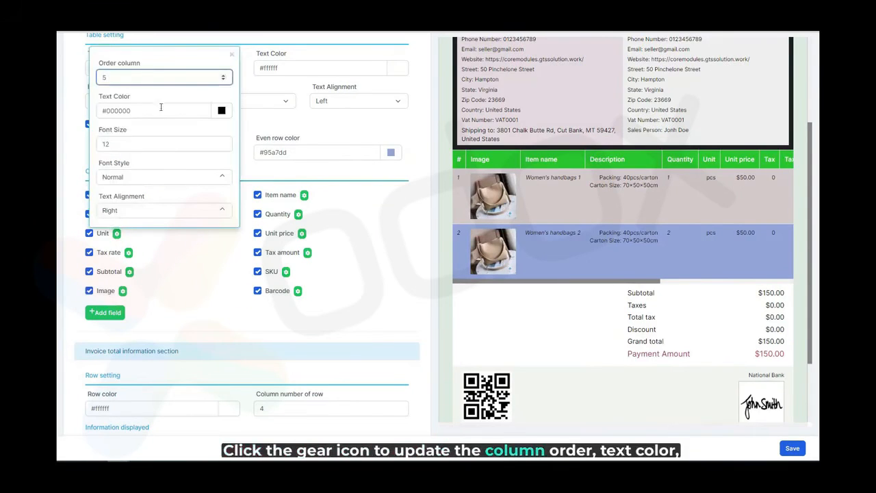
{"action": "left_click", "coordinate": [159, 109]}
{"action": "left_click", "coordinate": [160, 144]}
{"action": "left_click", "coordinate": [160, 176]}
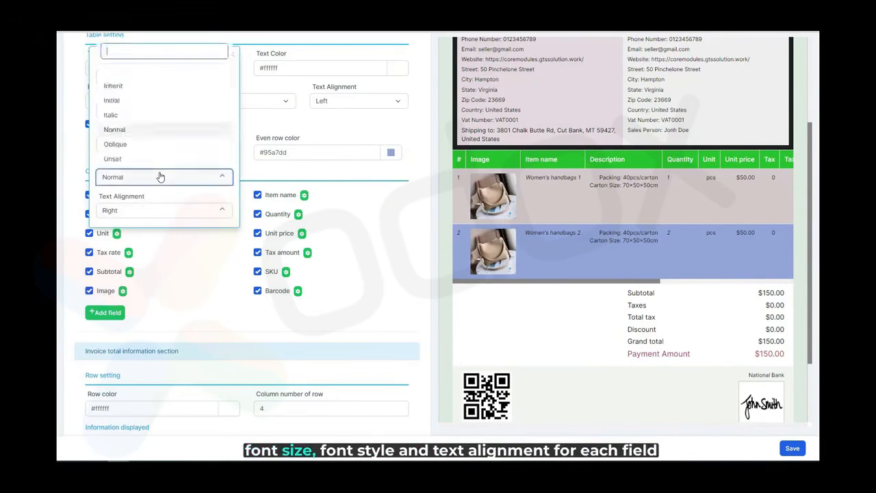
{"action": "left_click", "coordinate": [160, 176]}
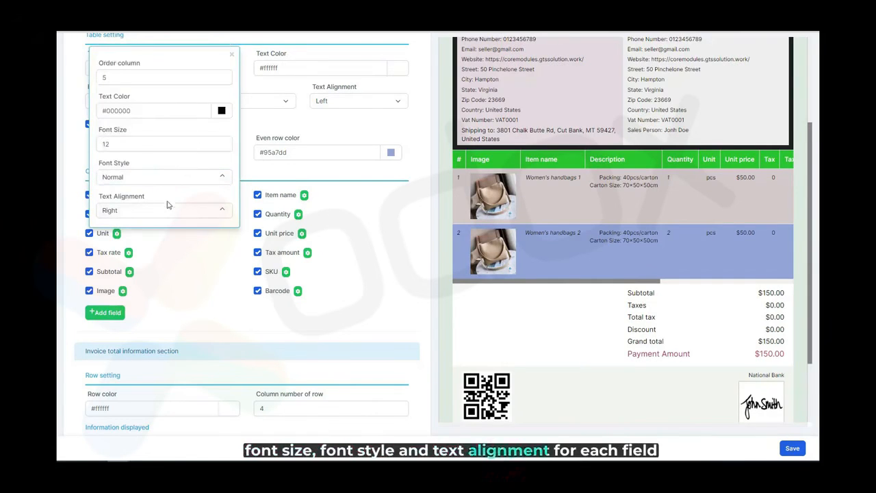
{"action": "left_click", "coordinate": [151, 252]}
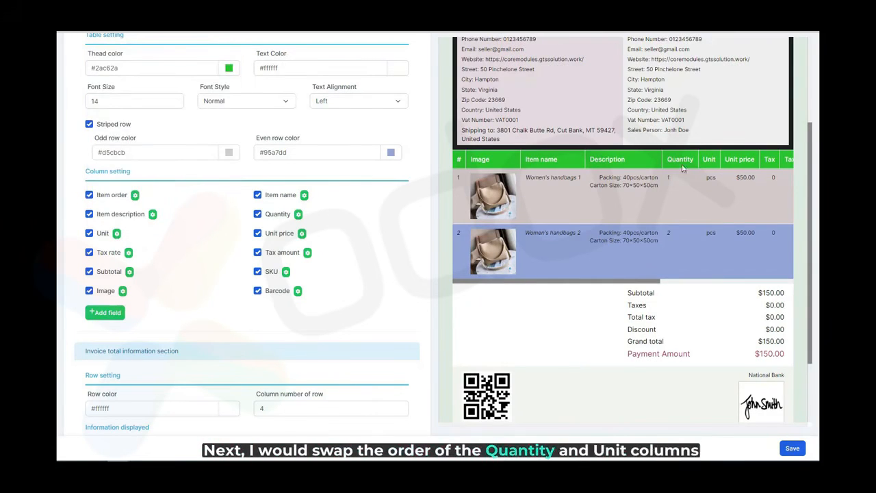
Swap the order numbers of the item table's Quantity and Unit columns so that Unit comes before Quantity
{"action": "left_click", "coordinate": [116, 235]}
{"action": "left_click", "coordinate": [106, 78]}
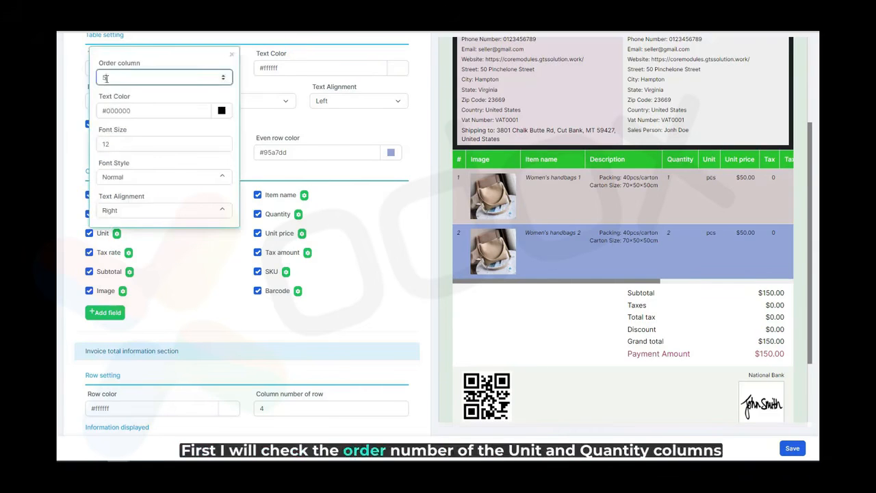
{"action": "left_click", "coordinate": [169, 257]}
{"action": "left_click", "coordinate": [299, 217]}
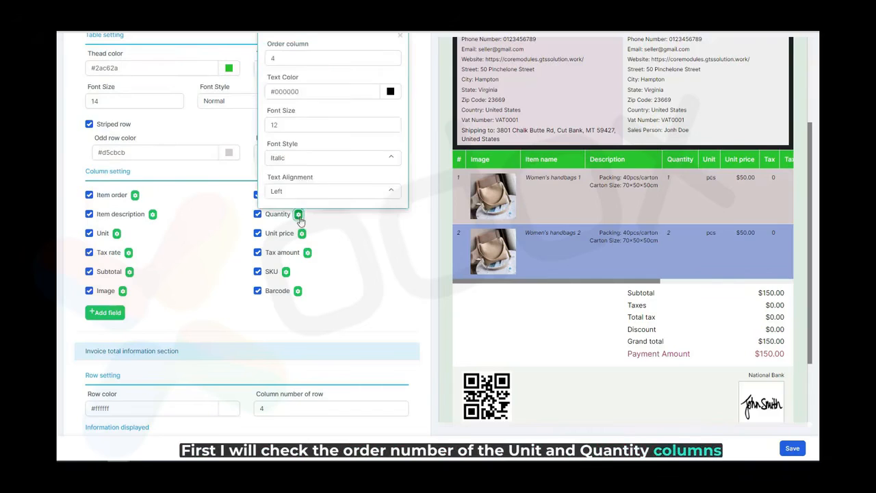
{"action": "double_click", "coordinate": [269, 59]}
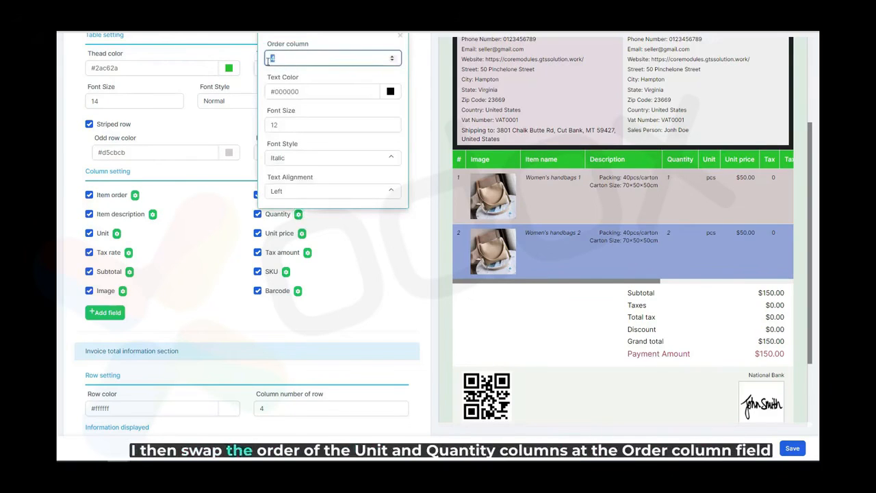
{"action": "type", "text": "3"}
{"action": "left_click", "coordinate": [221, 258]}
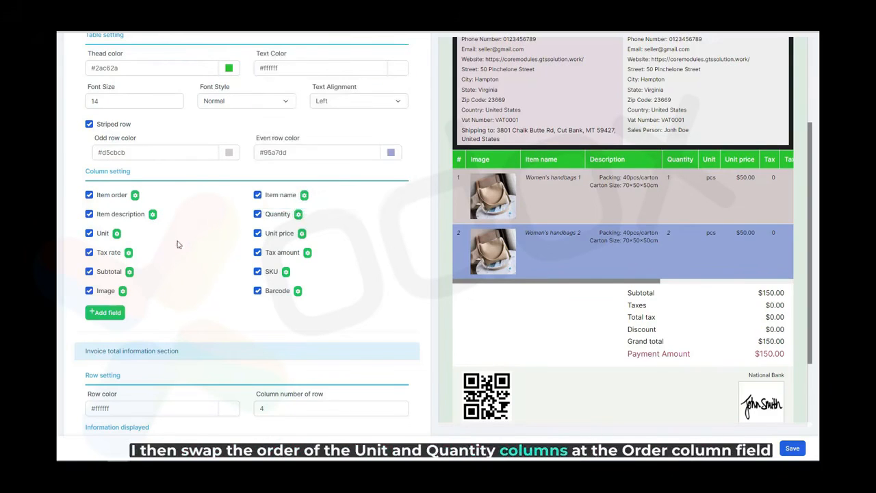
{"action": "left_click", "coordinate": [117, 234]}
{"action": "double_click", "coordinate": [122, 78]}
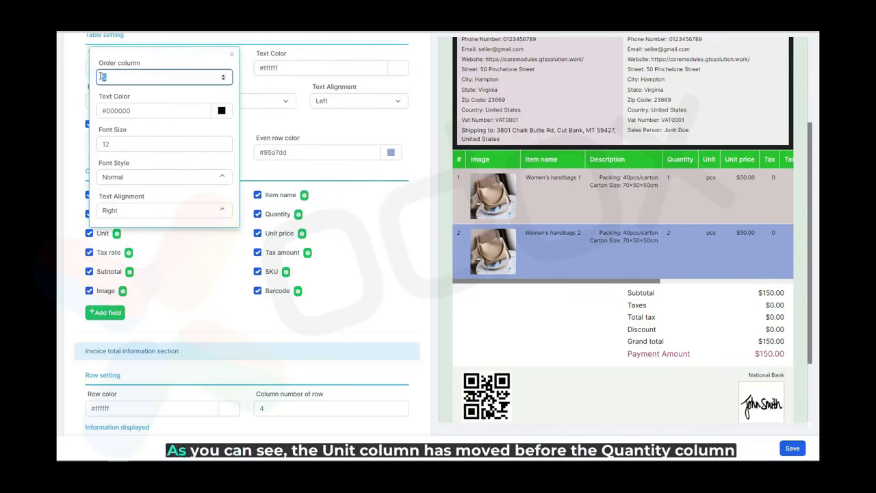
{"action": "left_click", "coordinate": [199, 250]}
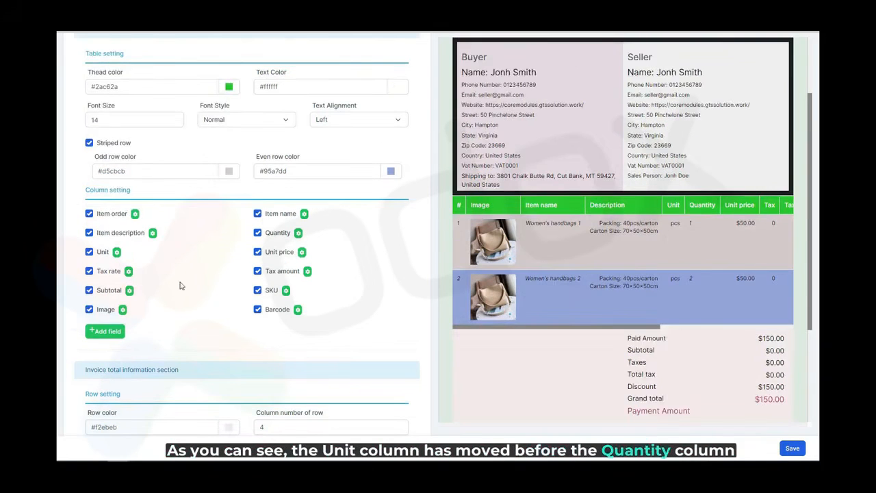
Start a new custom field for the item table with field name Sub_total_2 and label Sub Total 2
{"action": "left_click", "coordinate": [107, 334]}
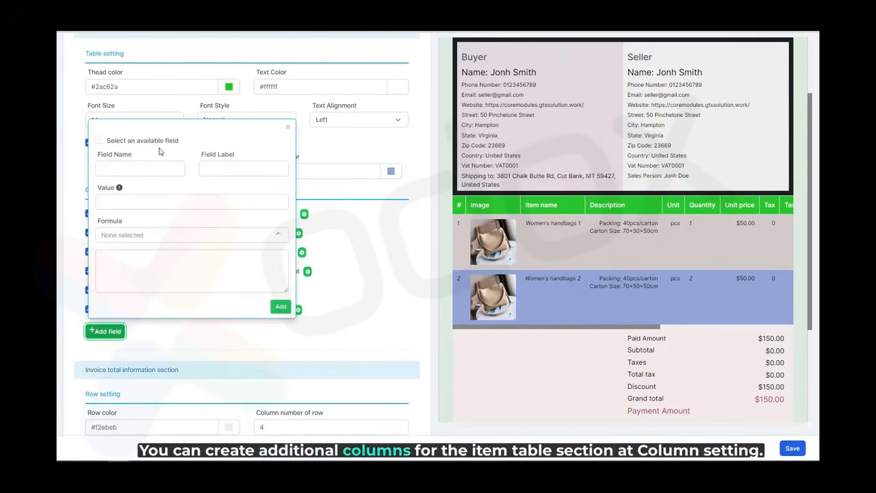
{"action": "left_click", "coordinate": [159, 172]}
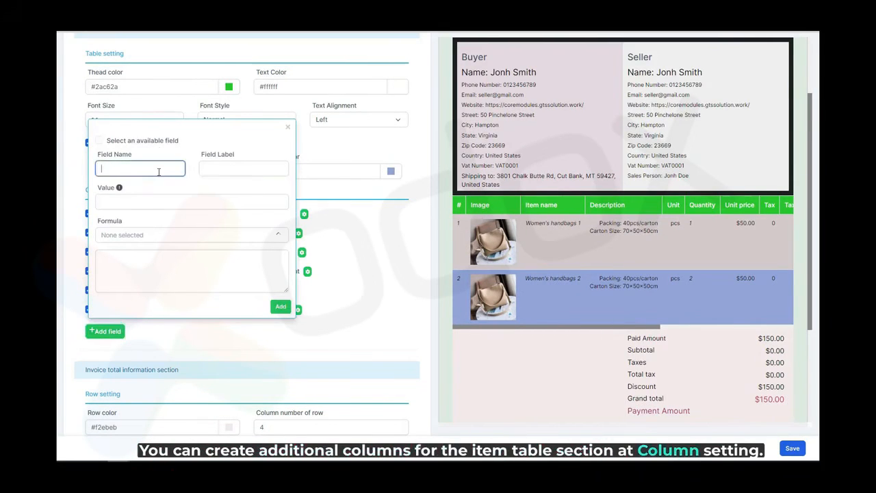
{"action": "type", "text": "Sub"}
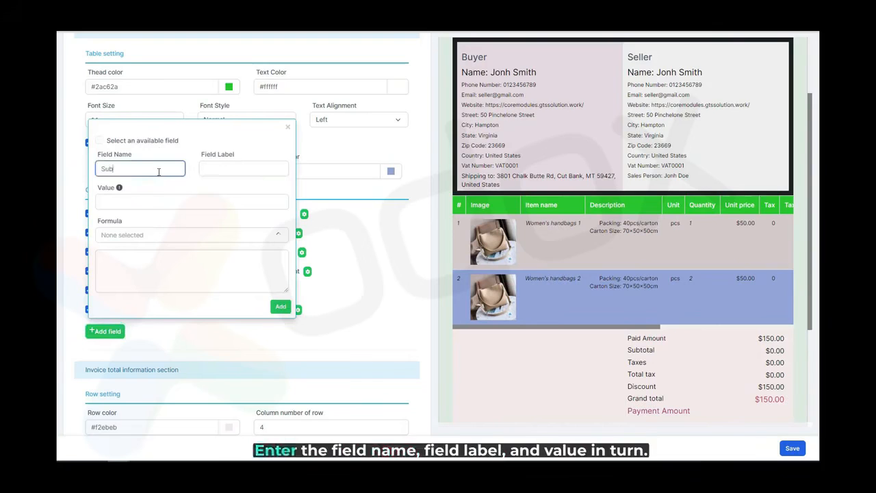
{"action": "type", "text": "_total_2"}
{"action": "left_click", "coordinate": [230, 169]}
{"action": "type", "text": "Sub Total 2"}
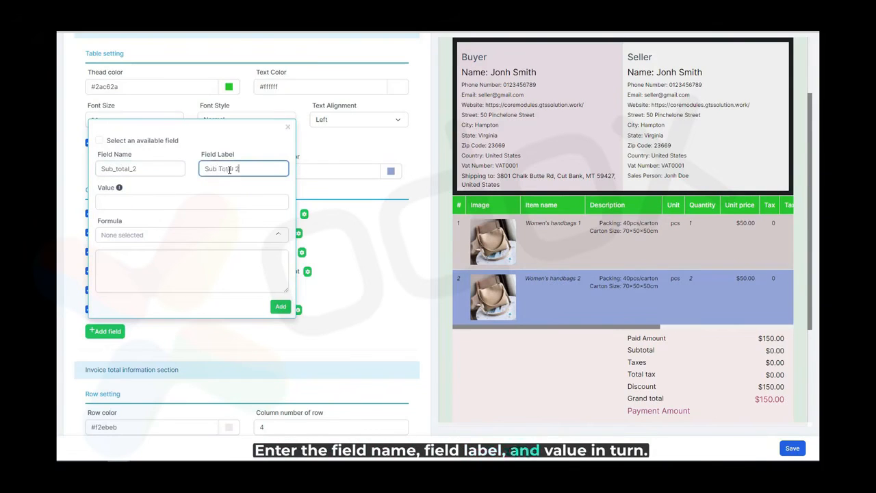
Define the new field's formula as item table quantity * unit price, enter Sub Total 2 as its value, and add it
{"action": "left_click", "coordinate": [145, 204]}
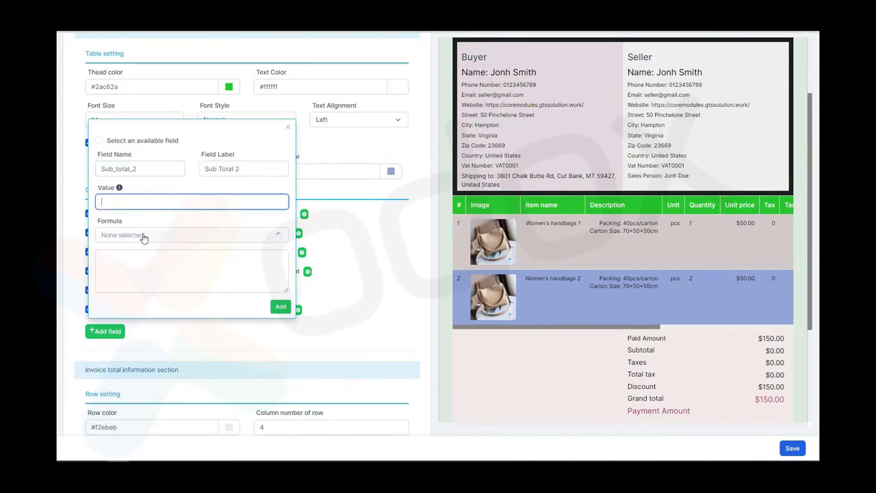
{"action": "left_click", "coordinate": [143, 235]}
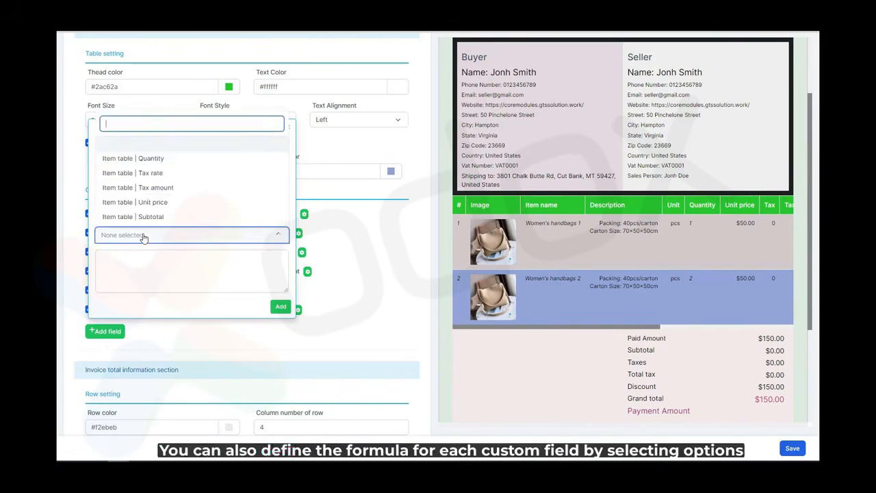
{"action": "left_click", "coordinate": [126, 158]}
{"action": "type", "text": "*"}
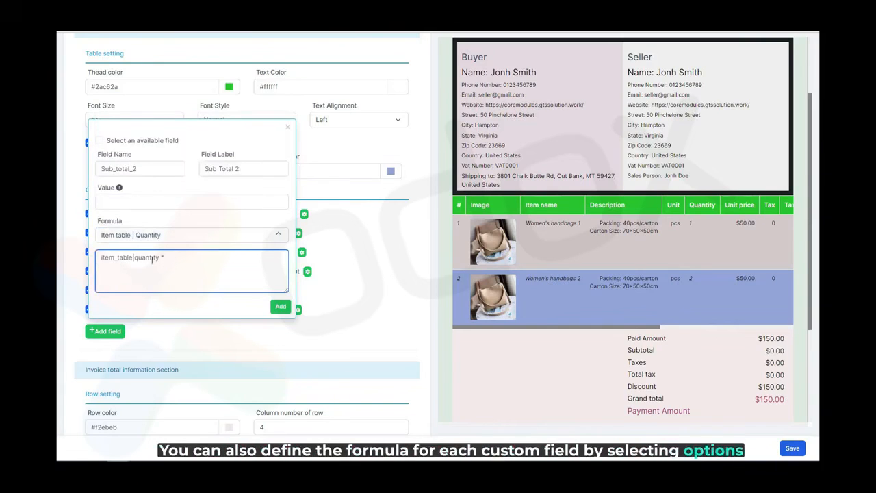
{"action": "left_click", "coordinate": [189, 236]}
{"action": "left_click", "coordinate": [185, 204]}
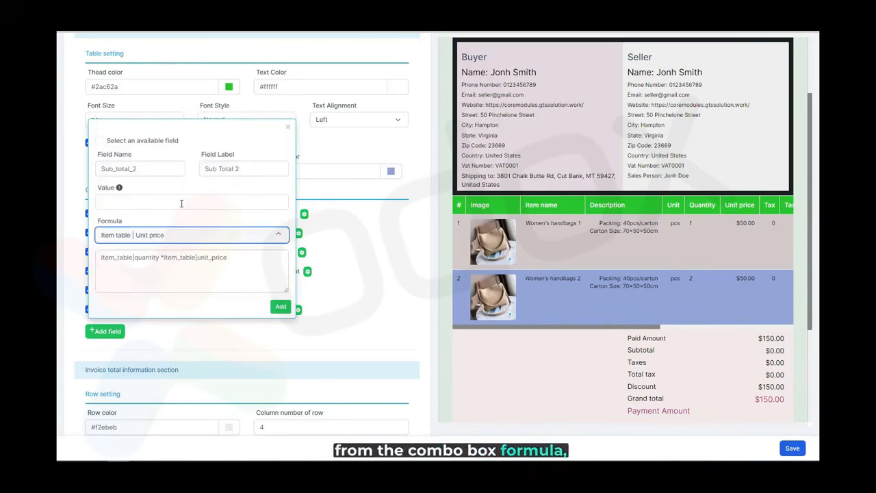
{"action": "left_click", "coordinate": [181, 203]}
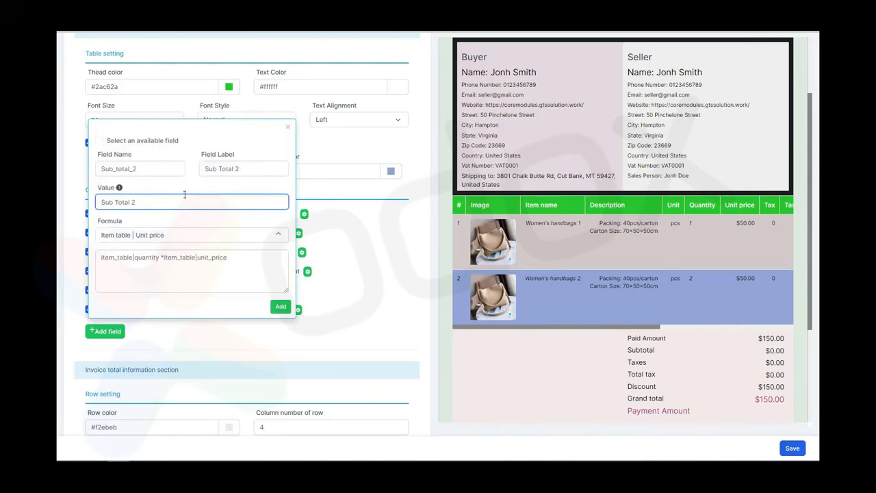
{"action": "left_click", "coordinate": [280, 306]}
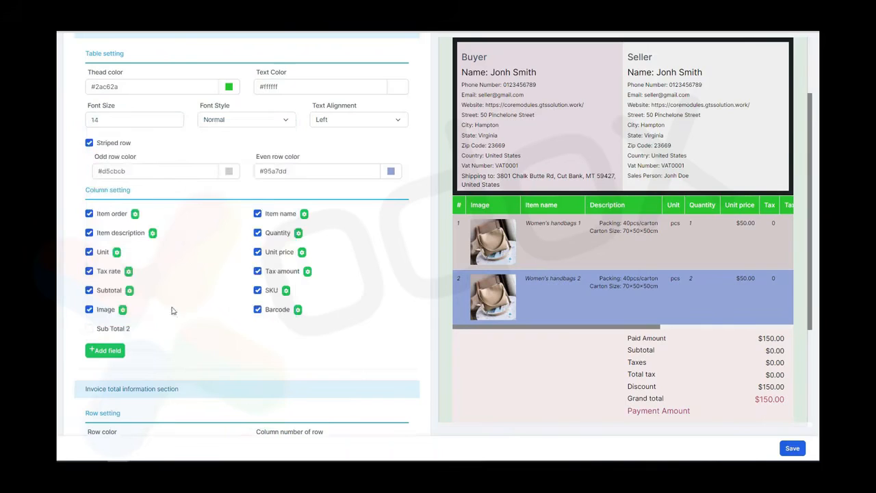
Show the Sub Total 2 column in the item table and set its order number to 4
{"action": "left_click", "coordinate": [91, 329]}
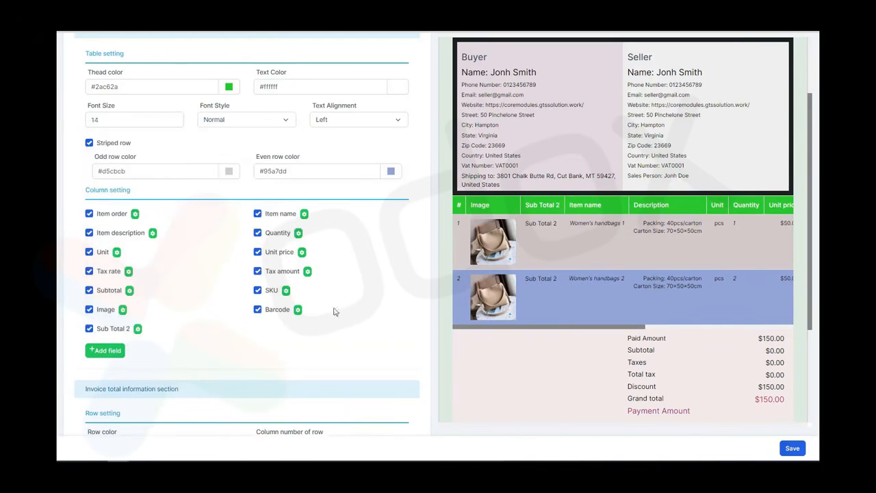
{"action": "left_click", "coordinate": [137, 329]}
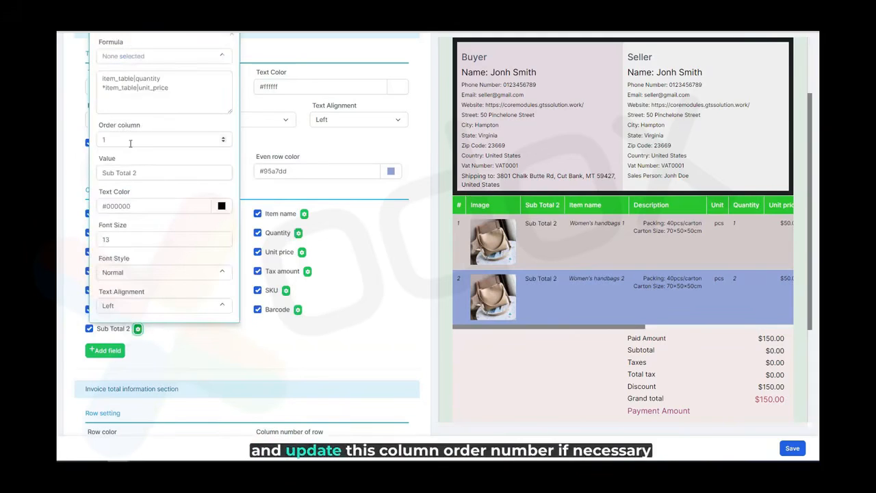
{"action": "left_click", "coordinate": [100, 140]}
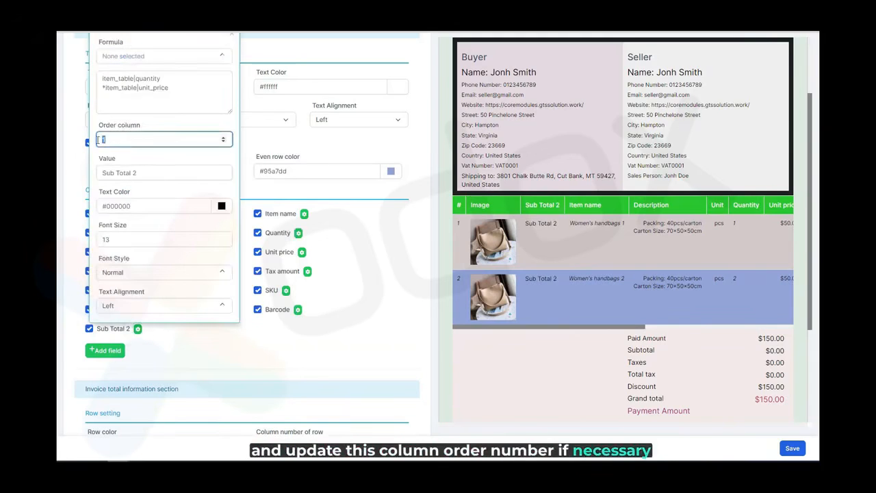
{"action": "left_click", "coordinate": [212, 160]}
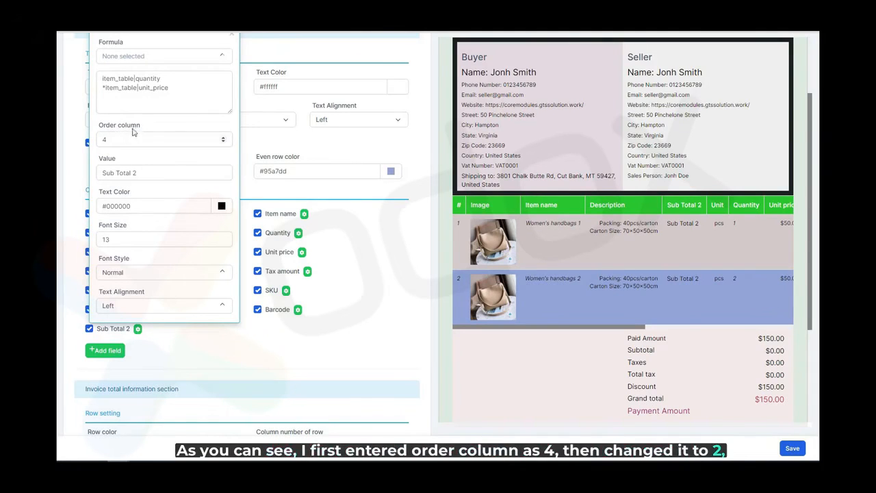
Change the Sub Total 2 column's order number to 2 and close its settings
{"action": "double_click", "coordinate": [108, 139]}
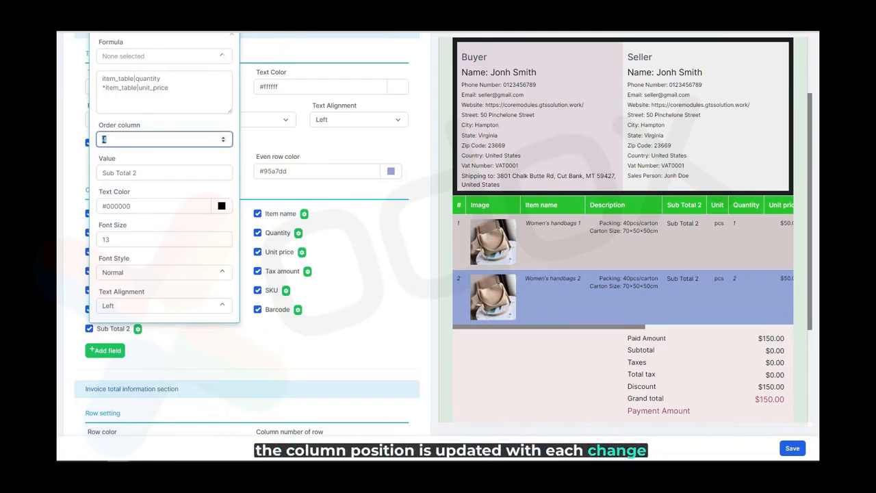
{"action": "type", "text": "2"}
{"action": "left_click", "coordinate": [145, 153]}
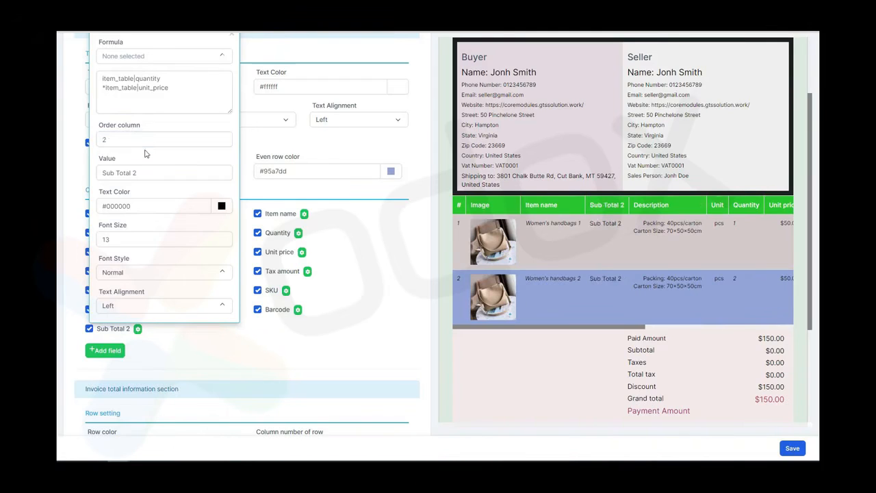
{"action": "left_click", "coordinate": [328, 195]}
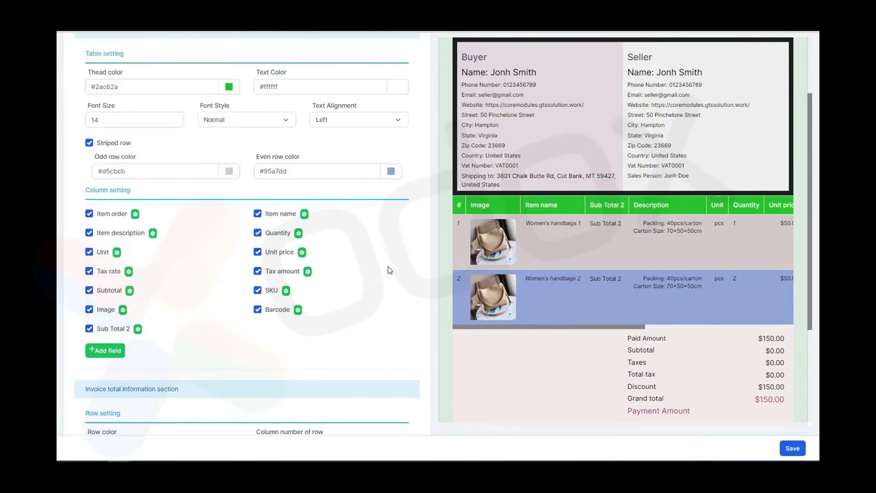
Set the row color of the Invoice total information section to light green #beddbd
{"action": "scroll", "coordinate": [382, 287], "scroll_direction": "down", "scroll_amount": 4}
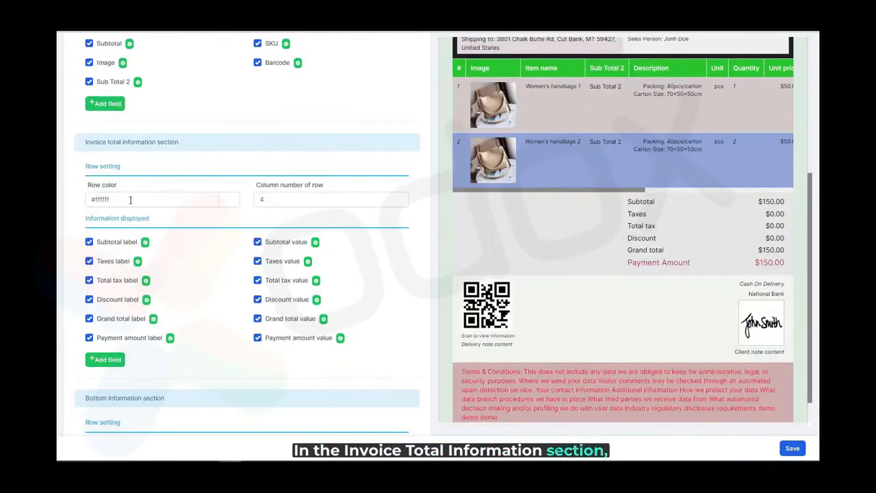
{"action": "left_click", "coordinate": [130, 199]}
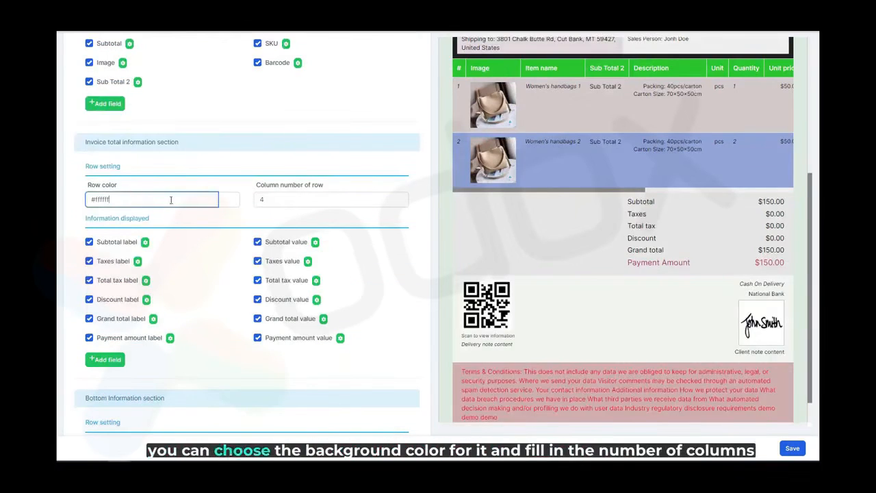
{"action": "left_click", "coordinate": [234, 203]}
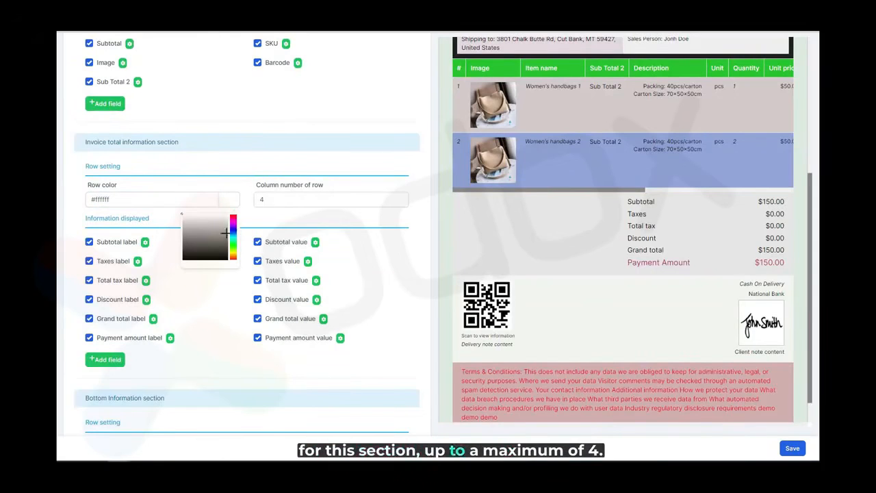
{"action": "left_click", "coordinate": [231, 244]}
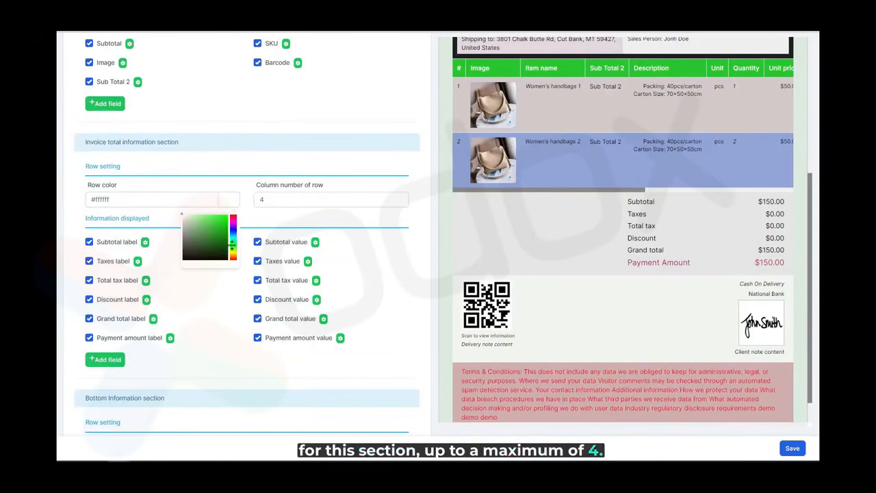
{"action": "left_click", "coordinate": [189, 220]}
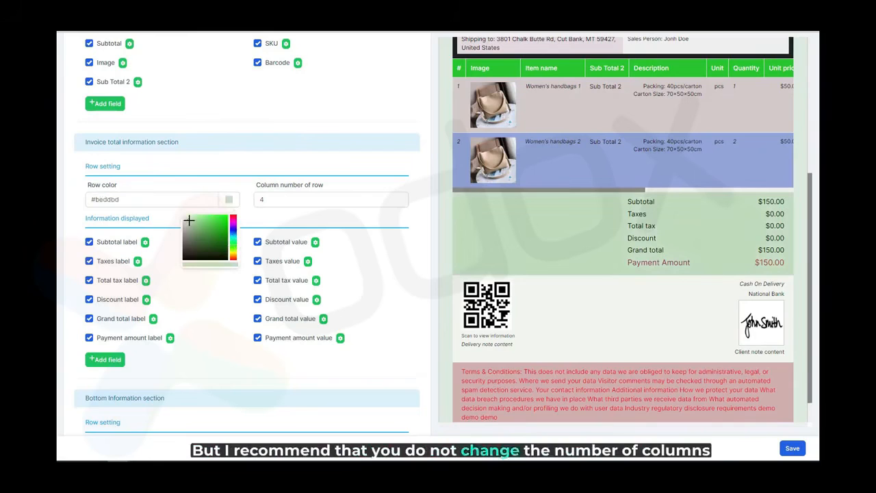
{"action": "left_click", "coordinate": [226, 177]}
{"action": "left_click", "coordinate": [263, 199]}
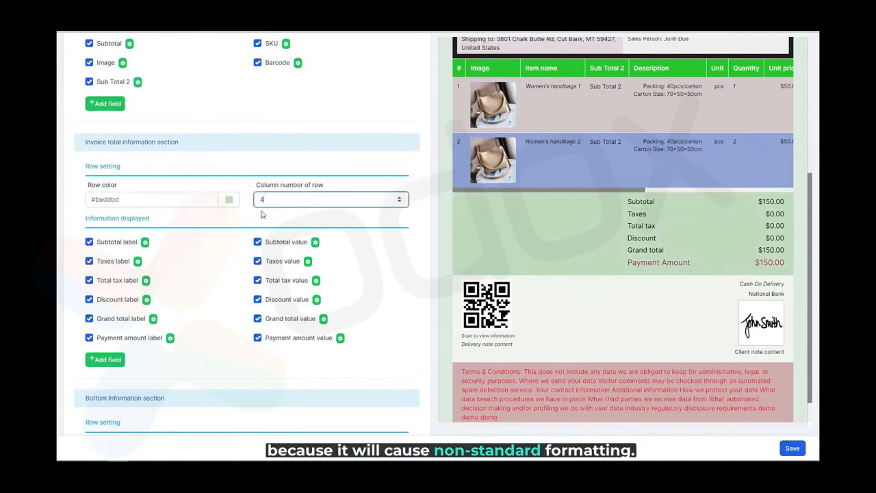
{"action": "left_click", "coordinate": [196, 227]}
Look over the order, text color, font and alignment settings of the invoice total's Subtotal label and Subtotal value
{"action": "left_click", "coordinate": [145, 243]}
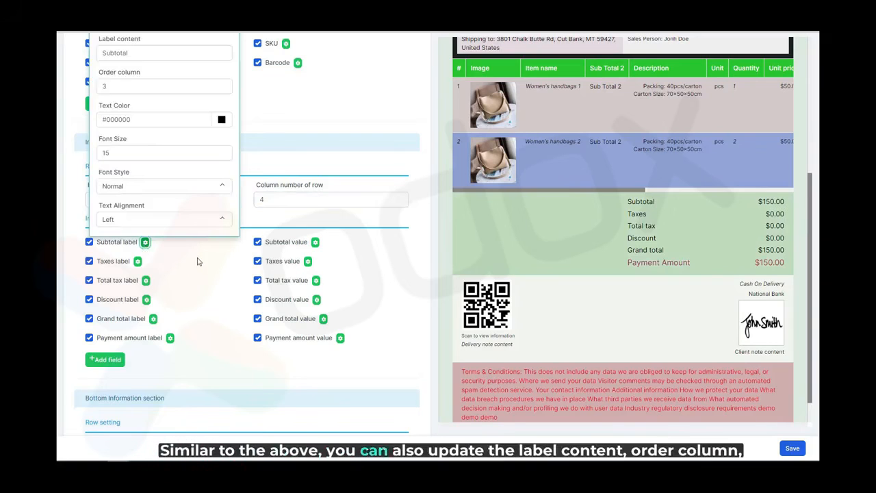
{"action": "left_click", "coordinate": [148, 55]}
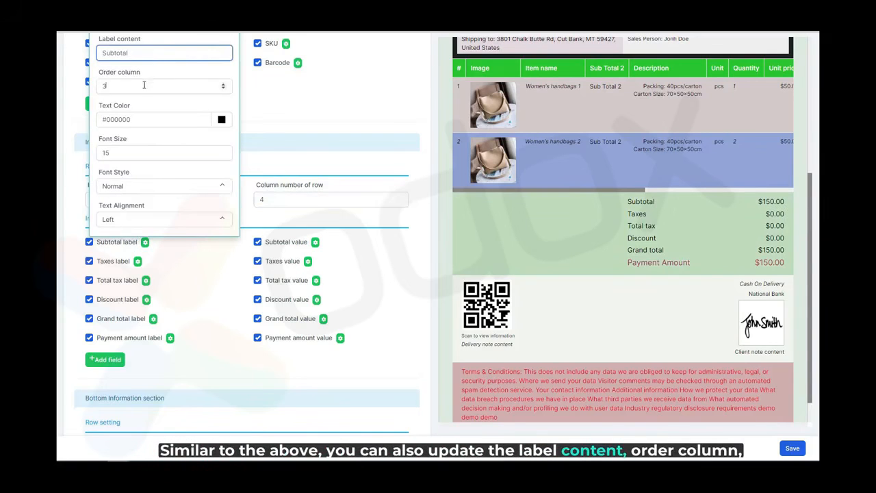
{"action": "left_click", "coordinate": [144, 85]}
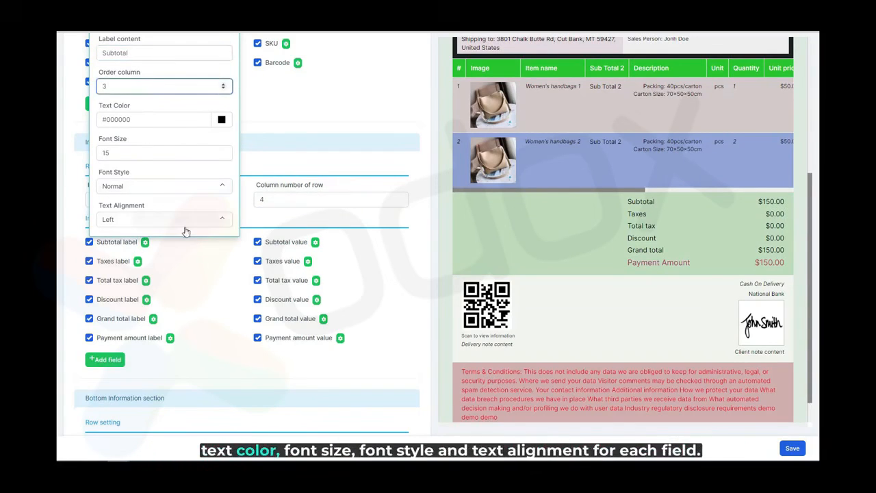
{"action": "left_click", "coordinate": [392, 254]}
{"action": "left_click", "coordinate": [315, 241]}
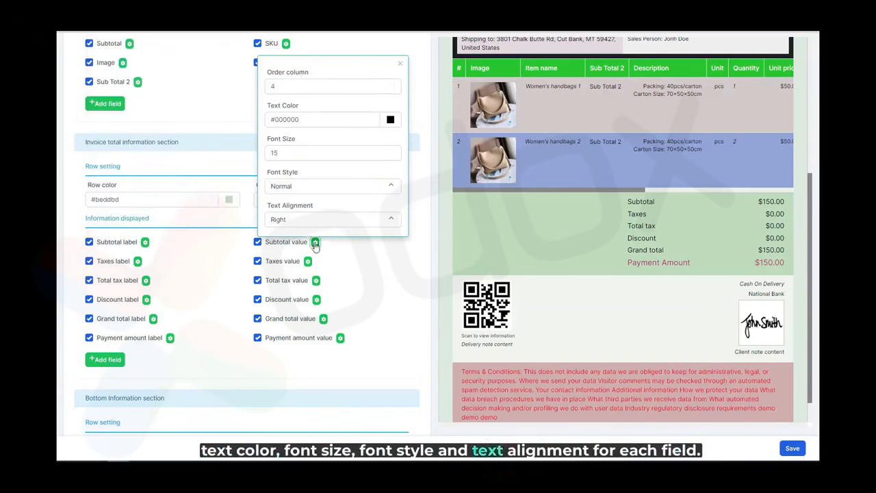
{"action": "left_click", "coordinate": [300, 84]}
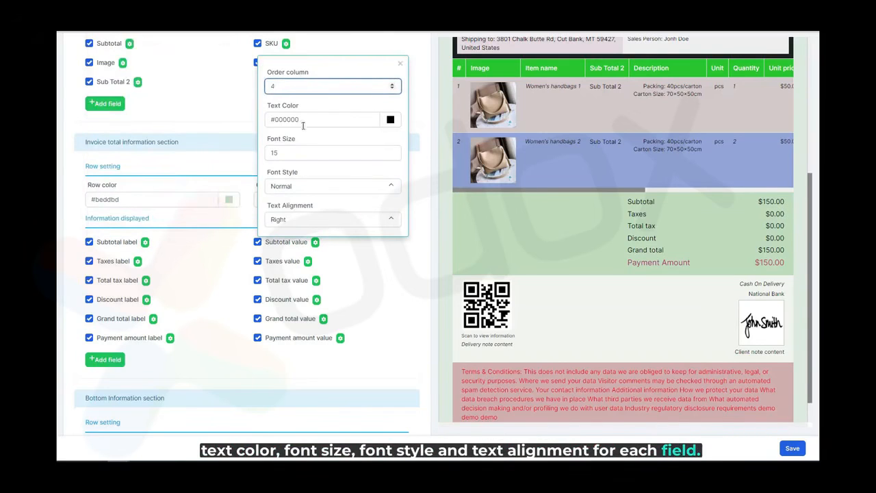
{"action": "left_click", "coordinate": [202, 248]}
Hide the Subtotal label and Subtotal value in the invoice total section, and show both again
{"action": "left_click", "coordinate": [89, 242]}
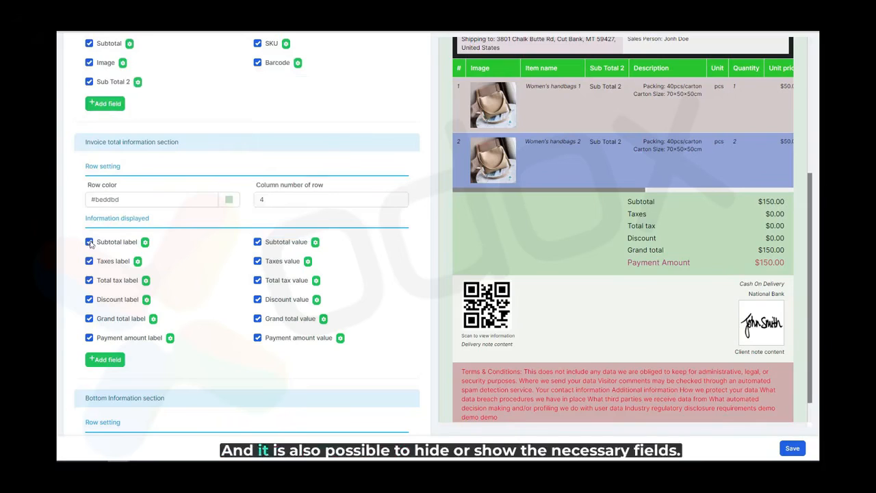
{"action": "left_click", "coordinate": [258, 241]}
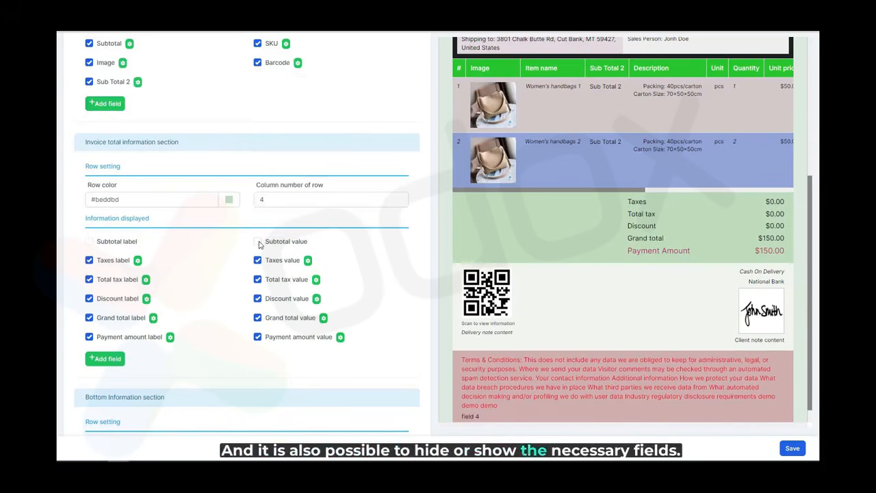
{"action": "left_click", "coordinate": [89, 242]}
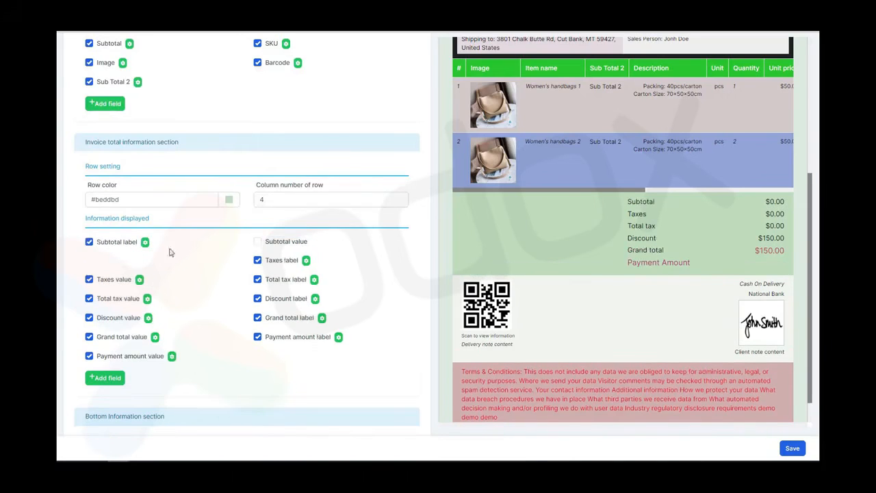
{"action": "left_click", "coordinate": [258, 242]}
Look over the Invoice total section's add-field form in both its available-field and custom-field modes, and close it without adding anything
{"action": "scroll", "coordinate": [121, 325], "scroll_direction": "down", "scroll_amount": 1}
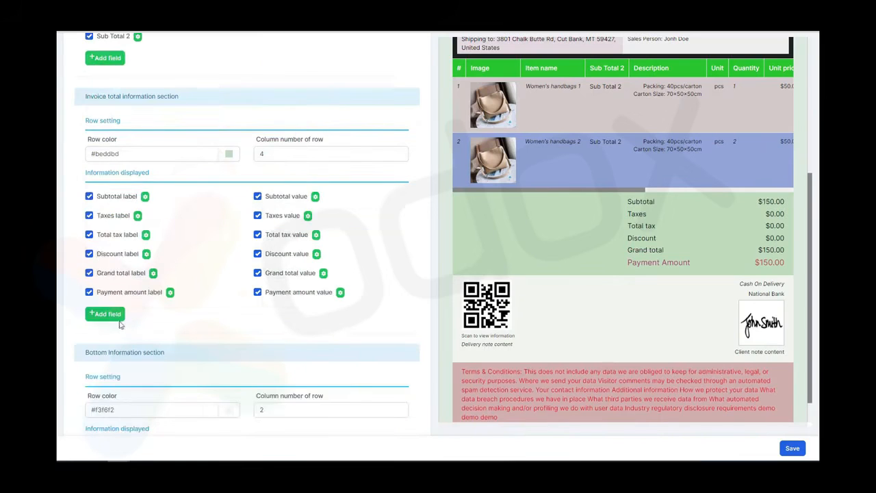
{"action": "left_click", "coordinate": [113, 316]}
{"action": "left_click", "coordinate": [137, 124]}
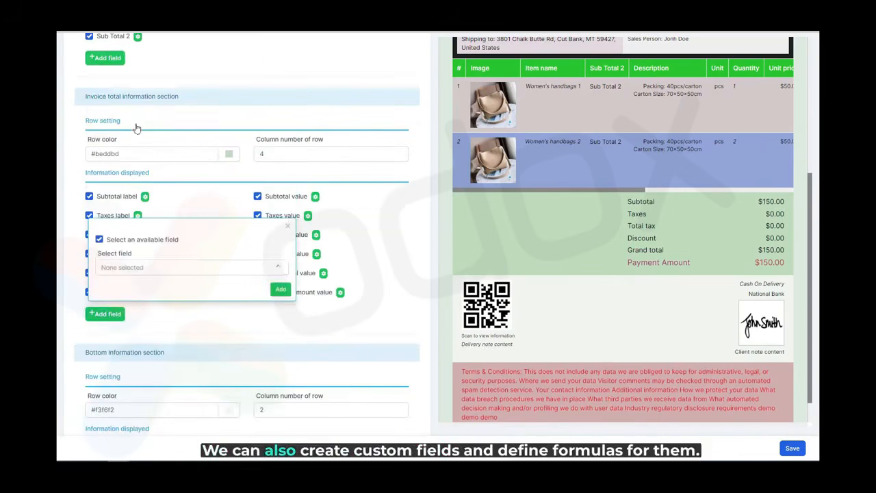
{"action": "left_click", "coordinate": [149, 268]}
{"action": "left_click", "coordinate": [150, 268]}
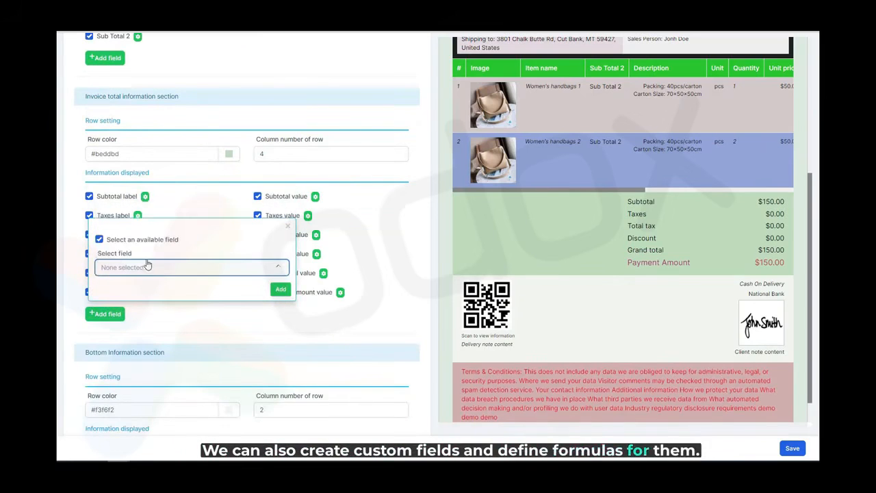
{"action": "left_click", "coordinate": [153, 241]}
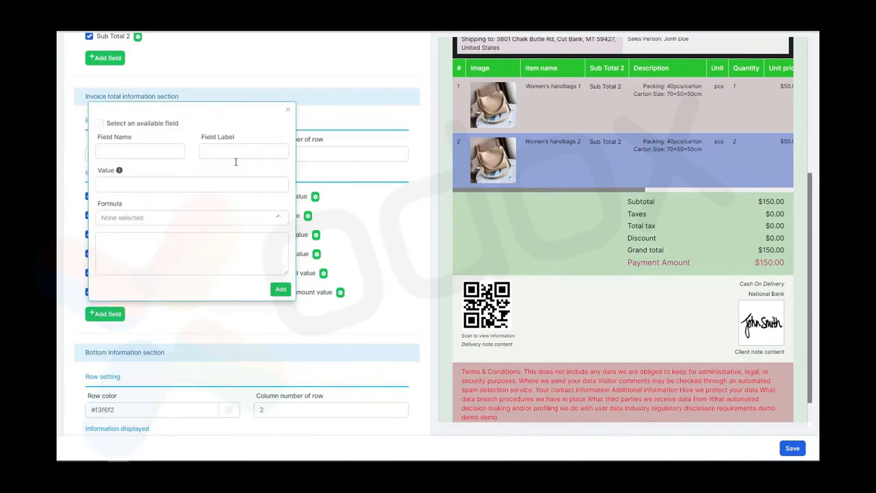
{"action": "left_click", "coordinate": [205, 317]}
Hide the Payment method and QR Code in the Bottom Information section, and show both again
{"action": "scroll", "coordinate": [205, 317], "scroll_direction": "down", "scroll_amount": 3}
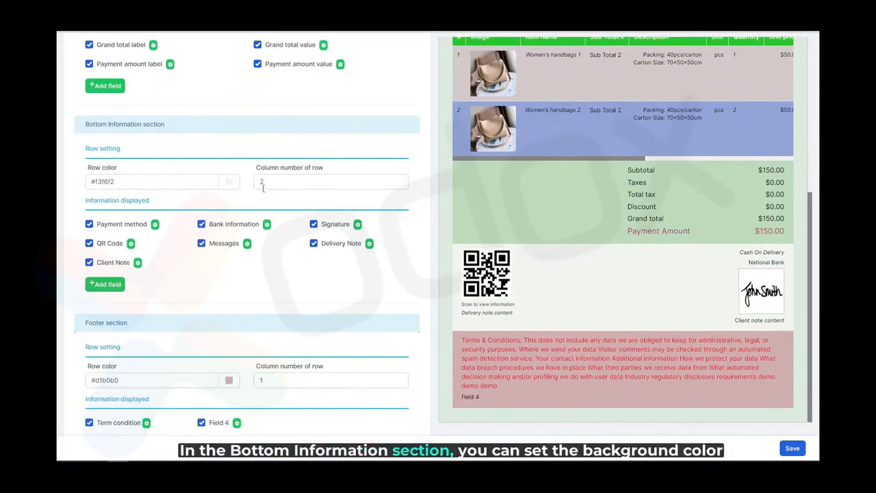
{"action": "left_click", "coordinate": [101, 250]}
{"action": "left_click", "coordinate": [113, 231]}
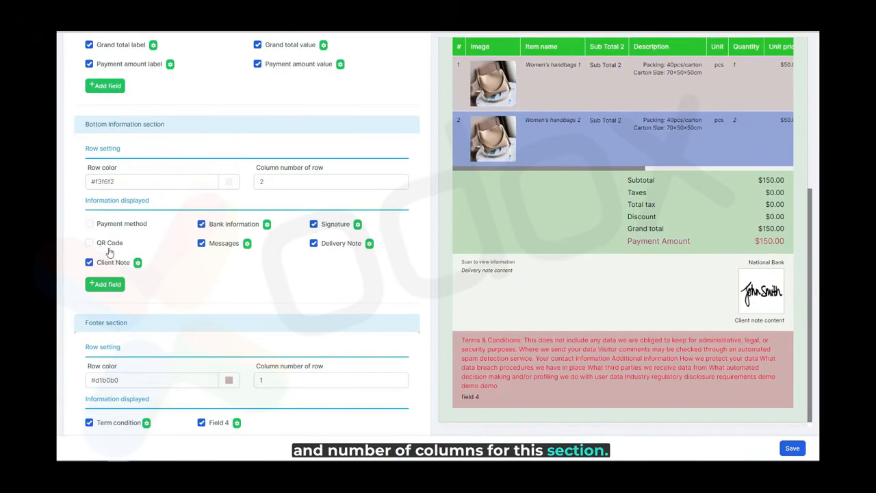
{"action": "left_click", "coordinate": [108, 251]}
{"action": "left_click", "coordinate": [123, 228]}
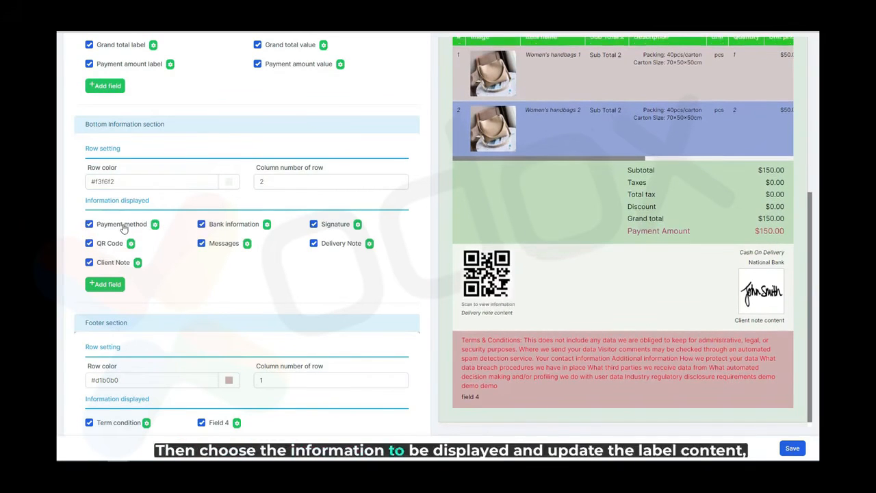
Set the Delivery Note's order column to 2 in the Bottom Information section, and switch its display off and on again
{"action": "left_click", "coordinate": [369, 244]}
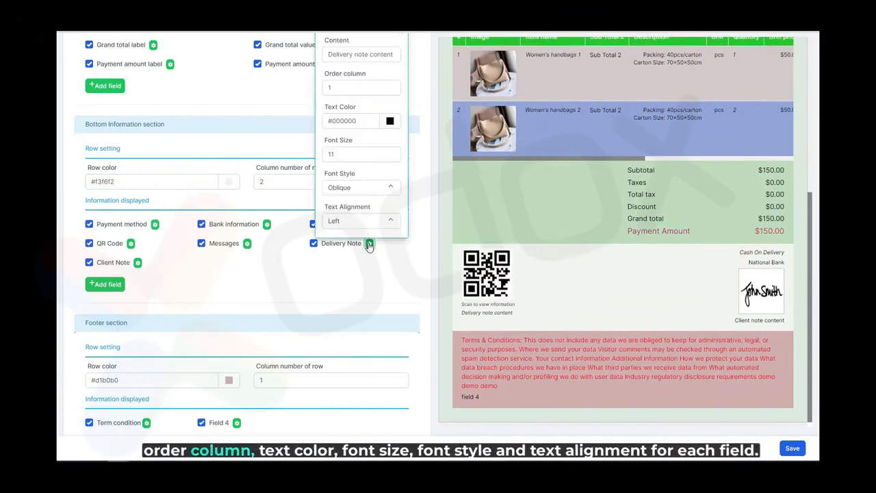
{"action": "left_click", "coordinate": [349, 87]}
{"action": "double_click", "coordinate": [329, 87]}
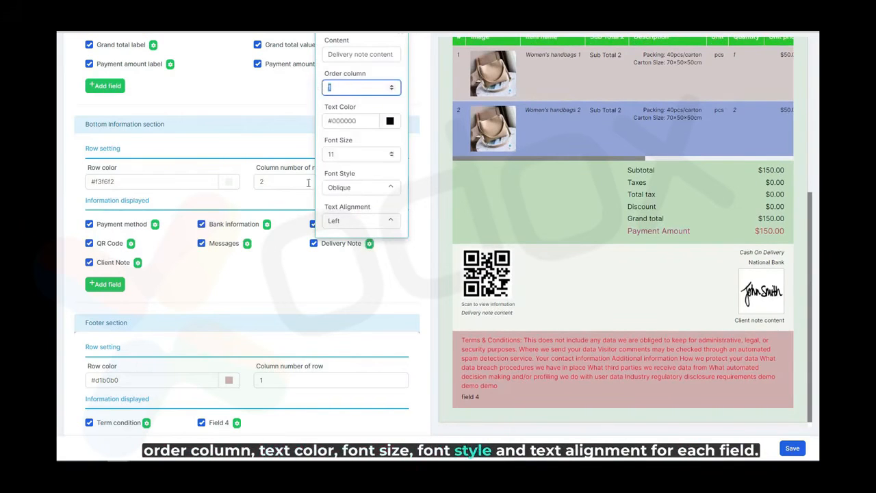
{"action": "type", "text": "2"}
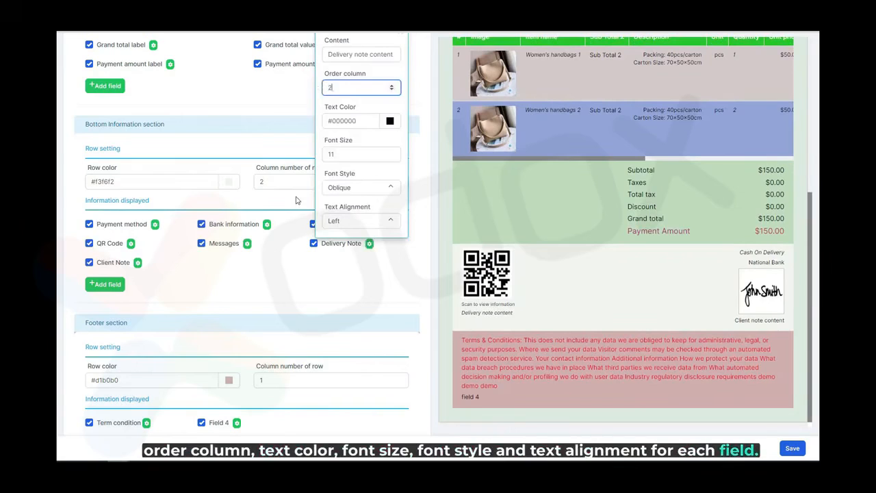
{"action": "left_click", "coordinate": [353, 297]}
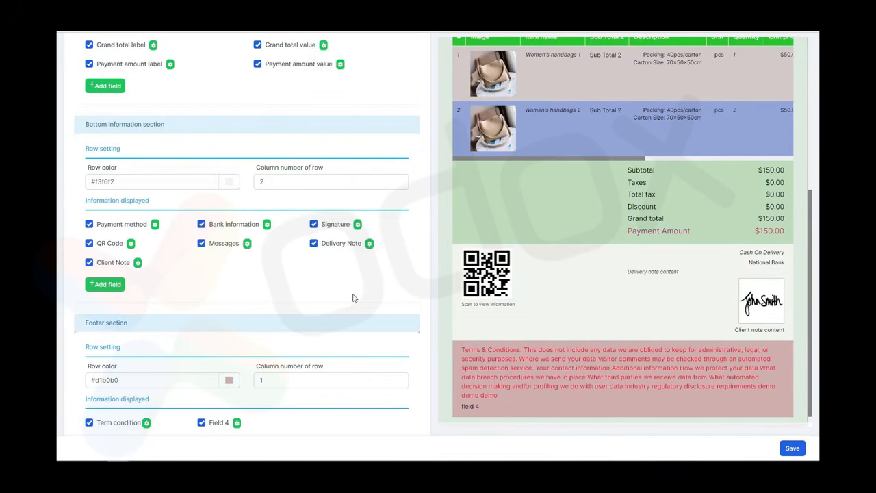
{"action": "left_click", "coordinate": [314, 243]}
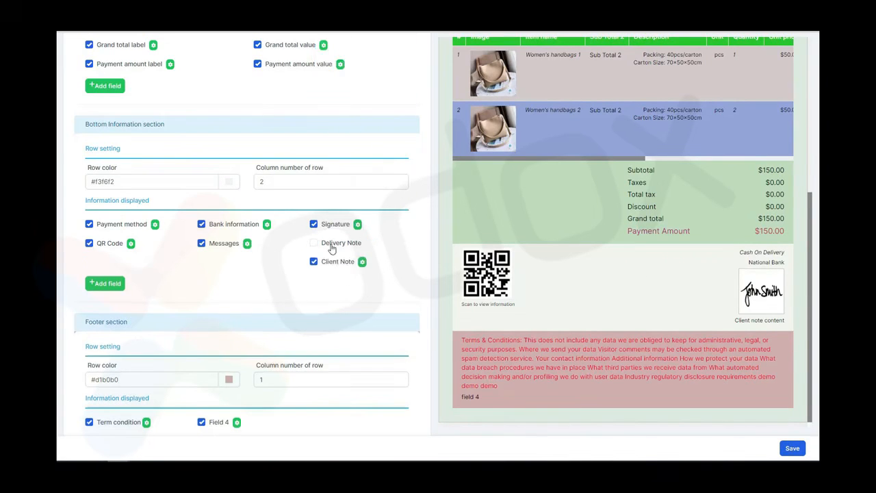
{"action": "left_click", "coordinate": [338, 244]}
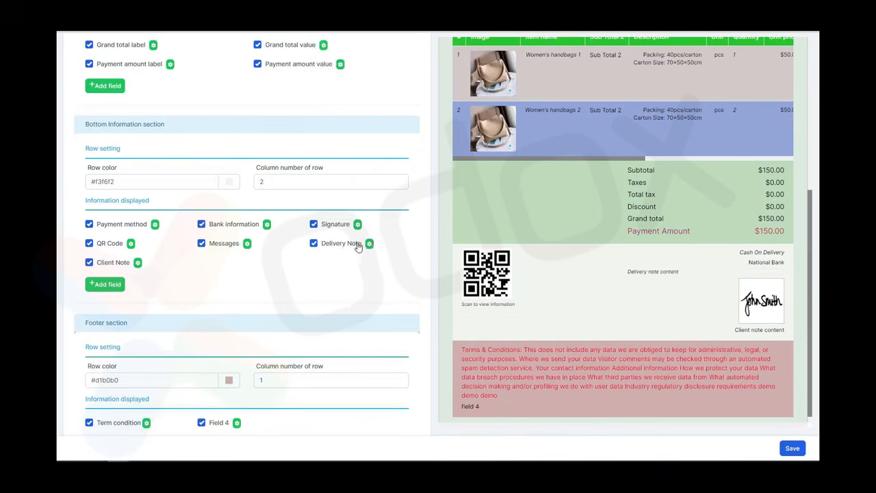
Set the Delivery Note's text alignment to Right and close its settings
{"action": "left_click", "coordinate": [369, 244]}
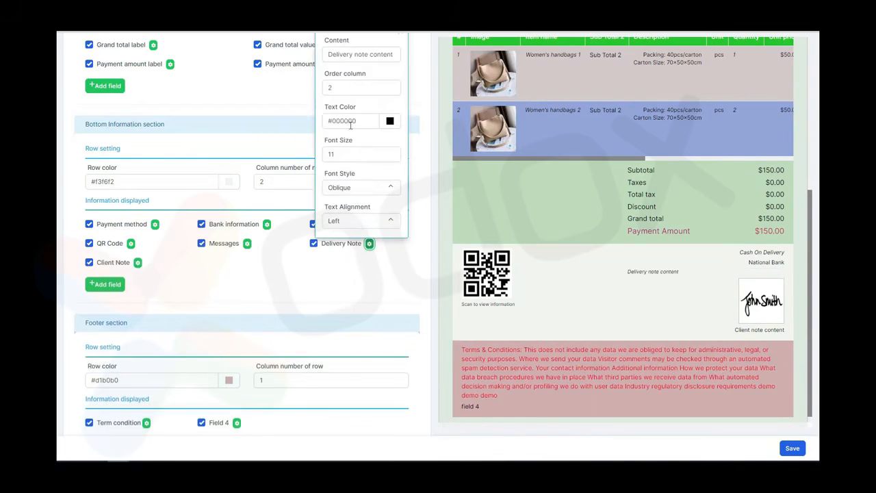
{"action": "left_click", "coordinate": [358, 219]}
{"action": "left_click", "coordinate": [361, 188]}
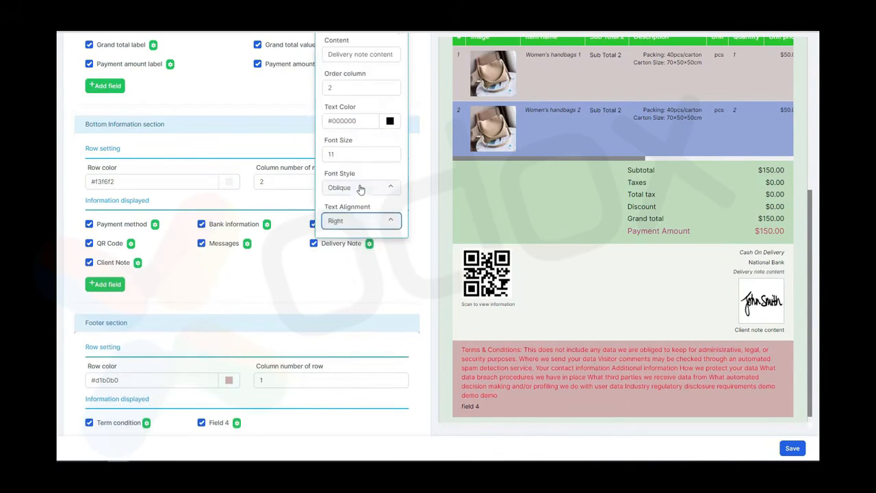
{"action": "left_click", "coordinate": [369, 287]}
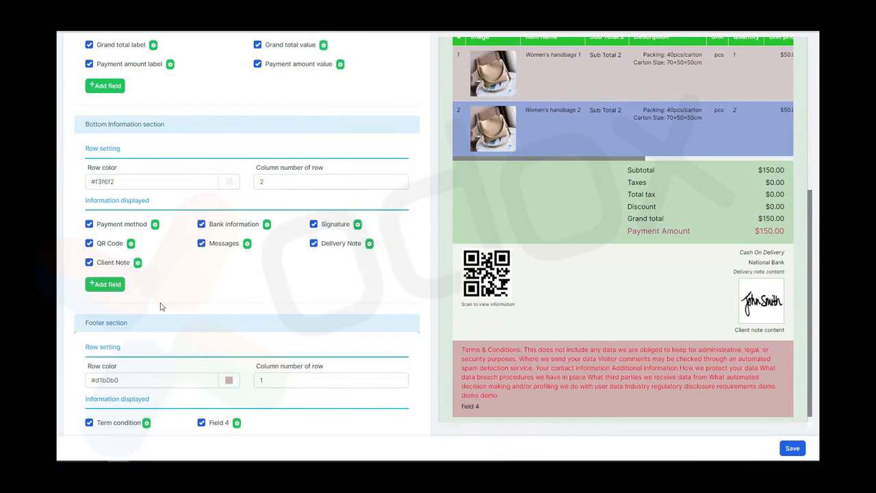
View the Bottom Information section's form for adding a custom field, and close it
{"action": "left_click", "coordinate": [106, 284]}
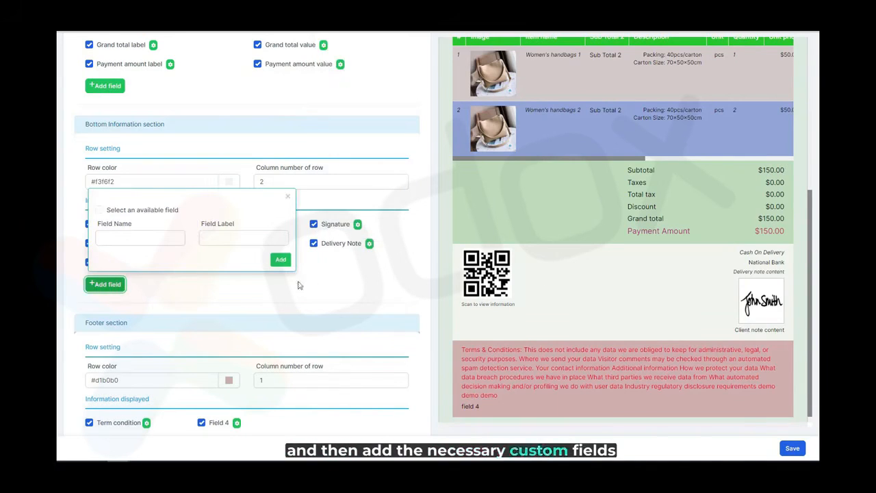
{"action": "left_click", "coordinate": [287, 197]}
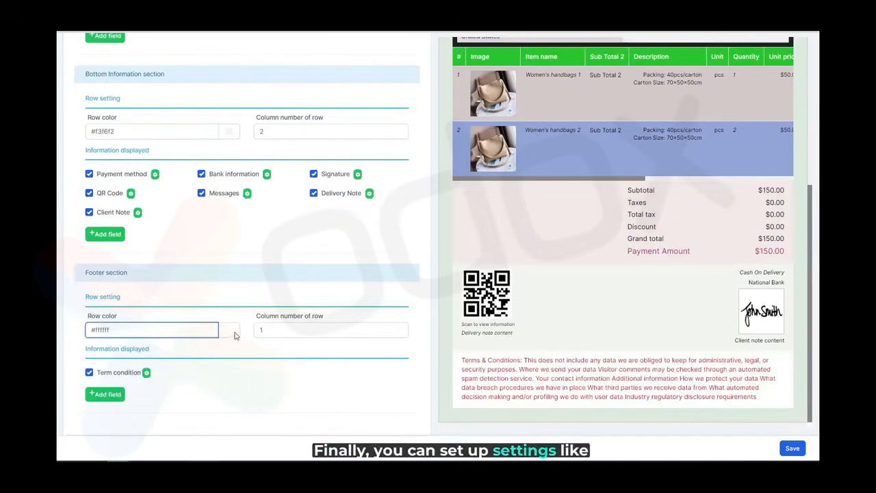
Set the row color of the Footer section to light red #d1b0b0
{"action": "left_click", "coordinate": [229, 330]}
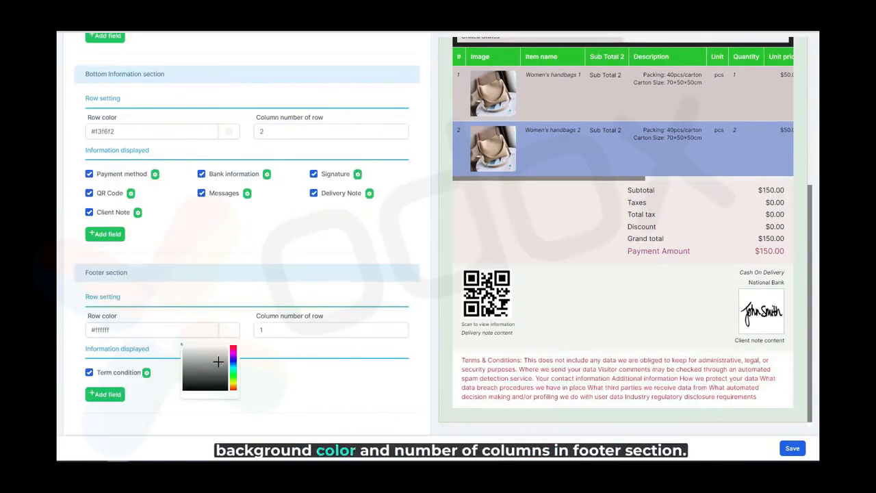
{"action": "left_click", "coordinate": [218, 361]}
{"action": "left_click", "coordinate": [193, 353]}
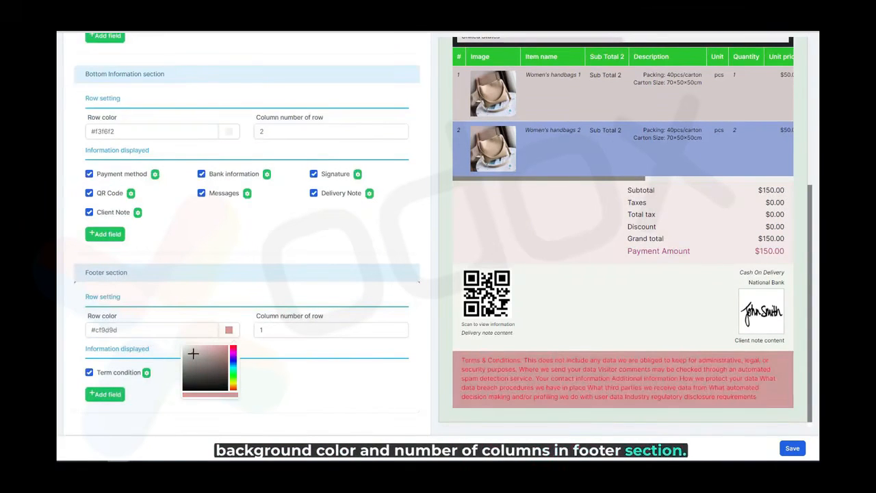
{"action": "left_click", "coordinate": [190, 353]}
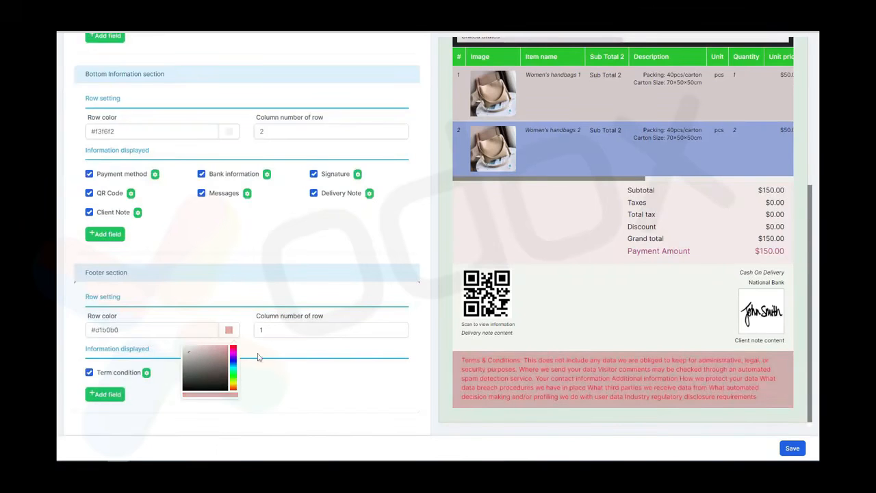
{"action": "left_click", "coordinate": [400, 330]}
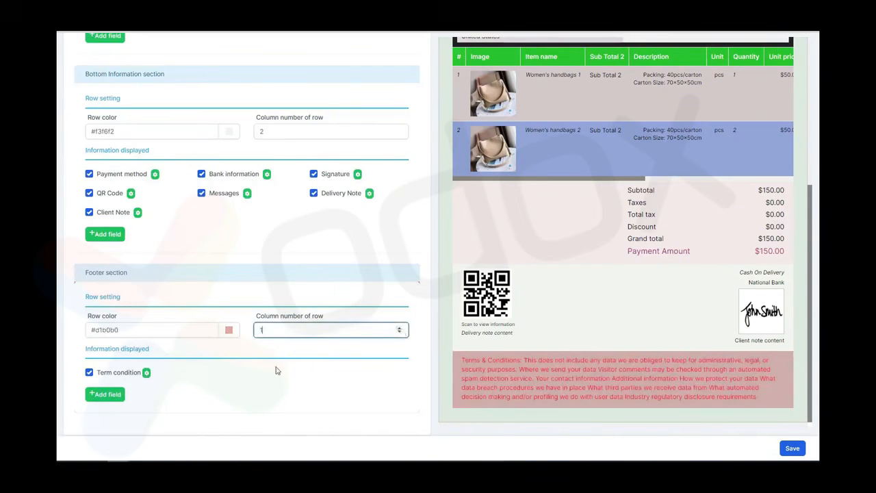
Switch the footer's Term condition off and on again, and append "demo demo demo" to the end of its content
{"action": "left_click", "coordinate": [118, 373]}
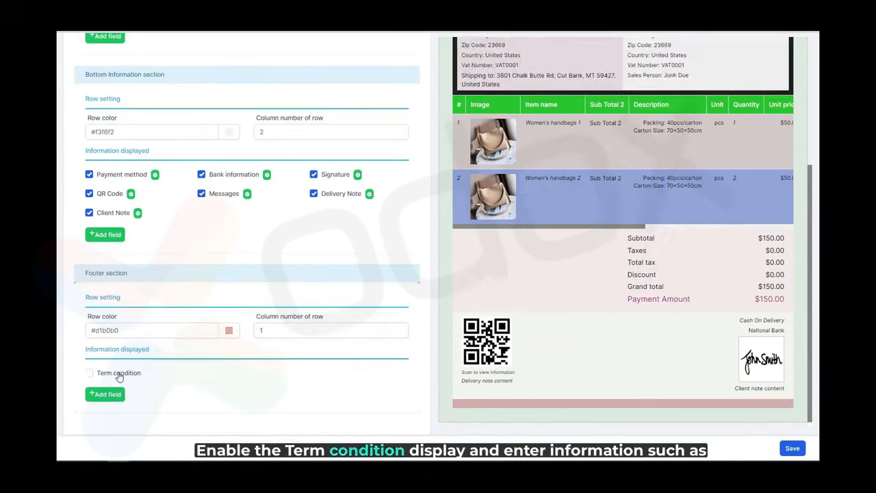
{"action": "left_click", "coordinate": [118, 374]}
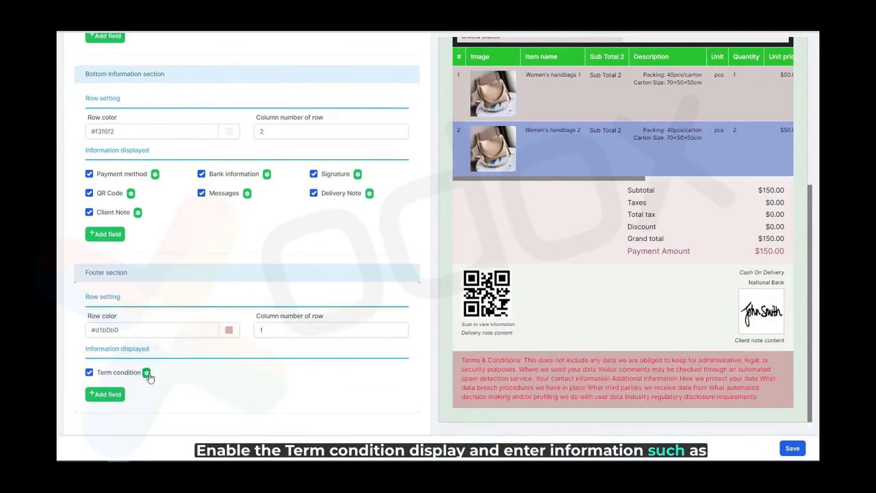
{"action": "left_click", "coordinate": [146, 373]}
{"action": "left_click", "coordinate": [150, 185]}
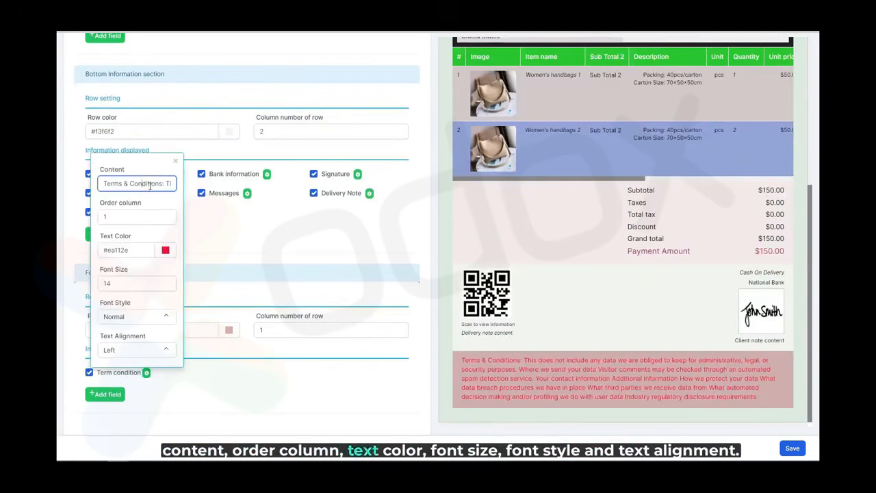
{"action": "triple_click", "coordinate": [150, 185]}
{"action": "key", "text": "End"}
{"action": "type", "text": "demo"}
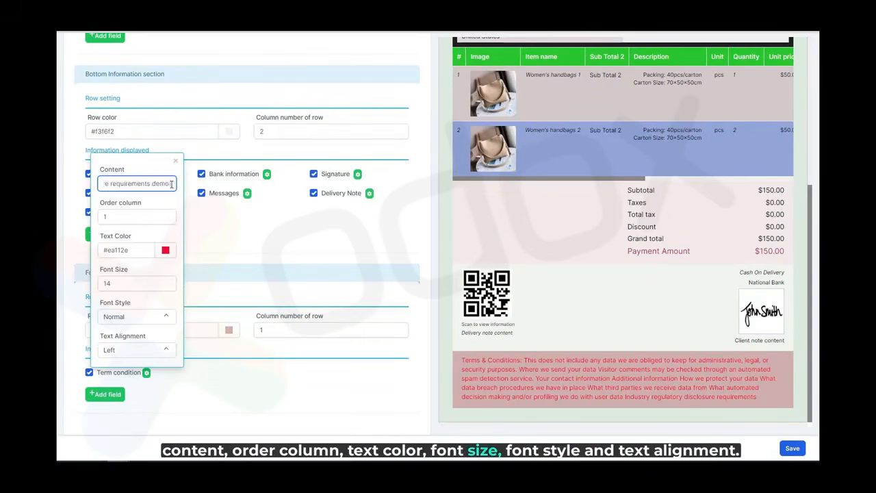
{"action": "type", "text": " demo demo"}
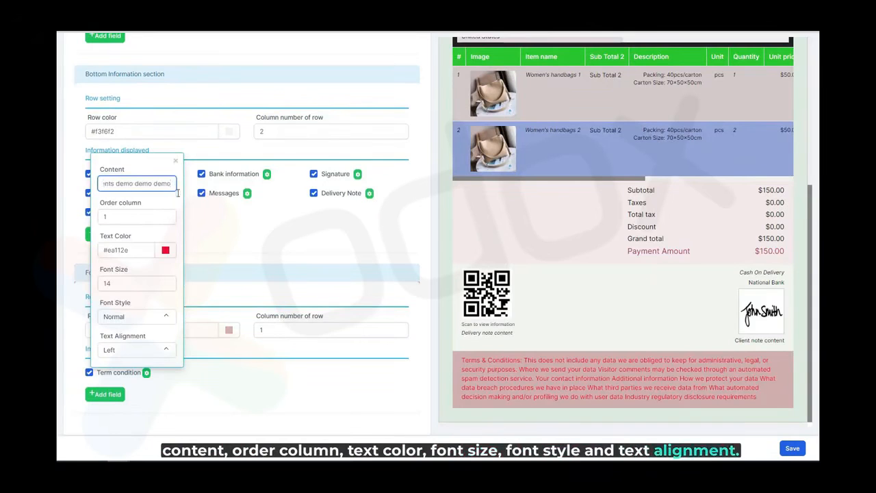
{"action": "left_click", "coordinate": [172, 208]}
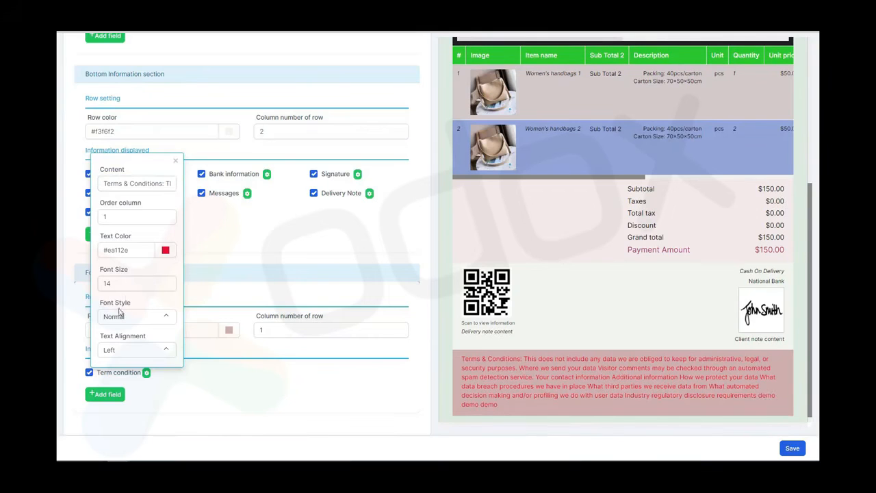
{"action": "left_click", "coordinate": [240, 372]}
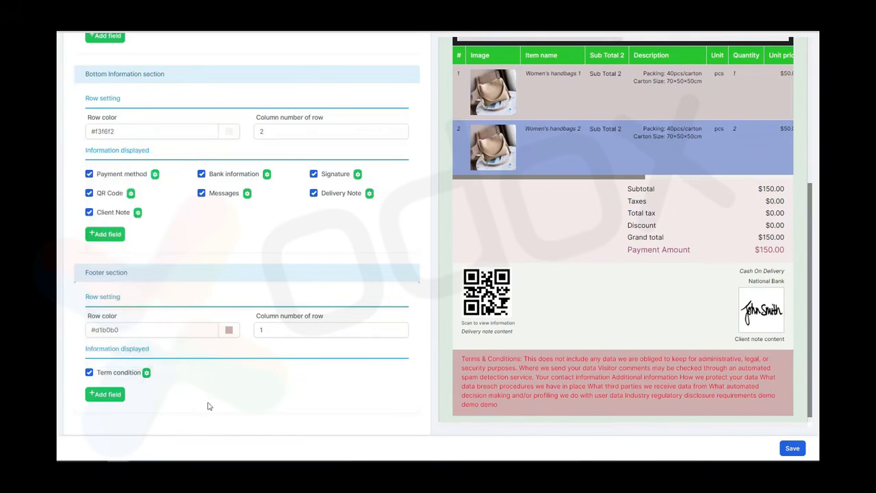
Add a custom field to the Footer section with the name "Filed 4" and the label "Field 4"
{"action": "left_click", "coordinate": [104, 394]}
{"action": "left_click", "coordinate": [169, 349]}
{"action": "type", "text": "Filed "}
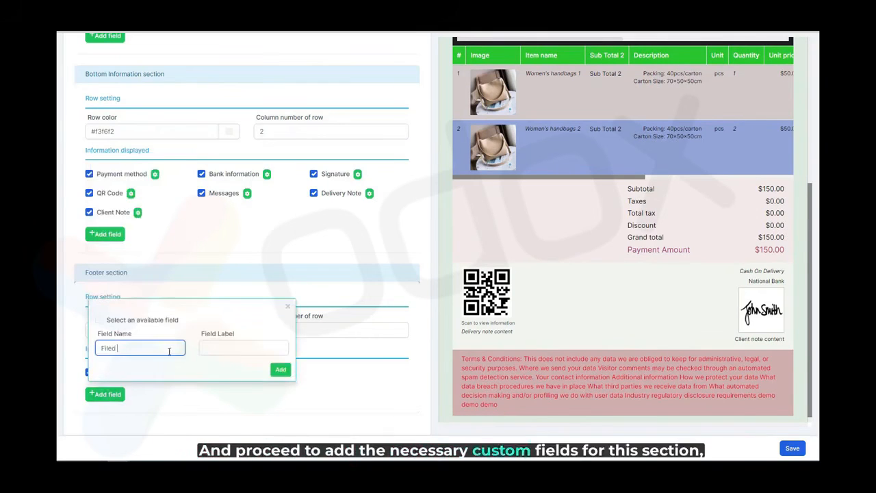
{"action": "type", "text": "4"}
{"action": "left_click", "coordinate": [242, 345]}
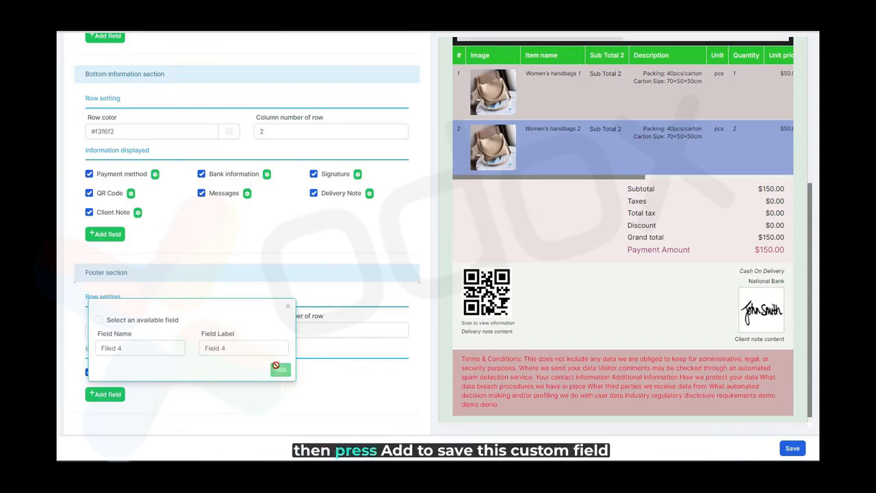
{"action": "left_click", "coordinate": [276, 368]}
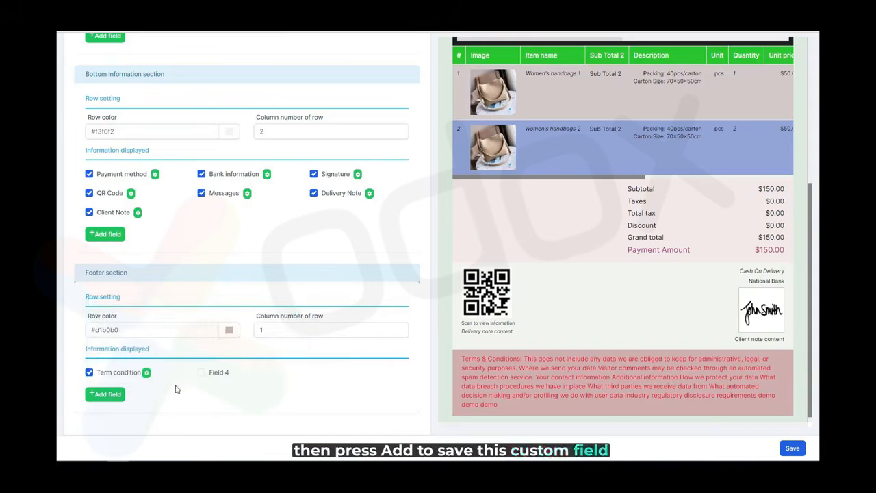
Display the custom Field 4 in the footer and set its value to "field 4"
{"action": "left_click", "coordinate": [214, 373]}
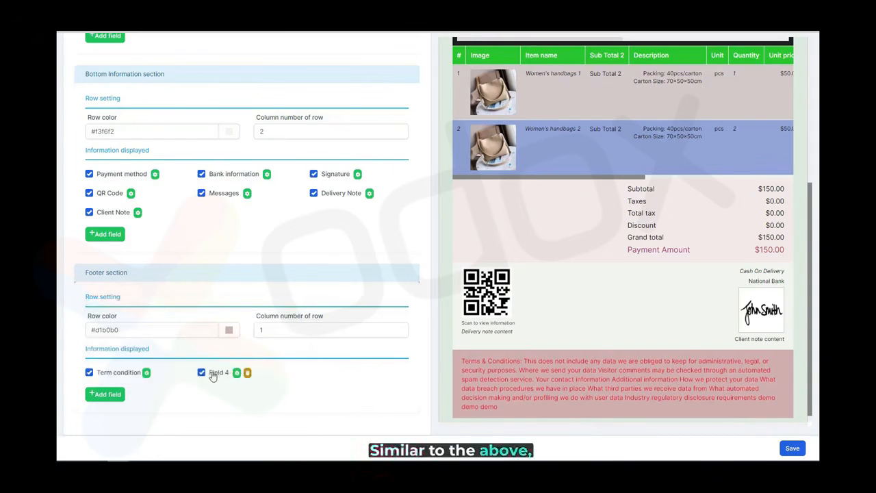
{"action": "left_click", "coordinate": [236, 372]}
{"action": "left_click", "coordinate": [244, 216]}
{"action": "type", "text": "field "}
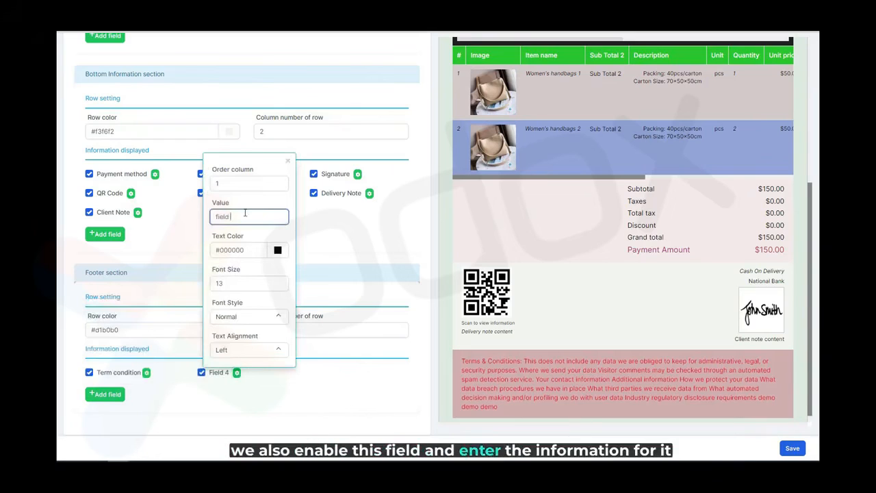
{"action": "type", "text": "4"}
{"action": "key", "text": "shift+Tab"}
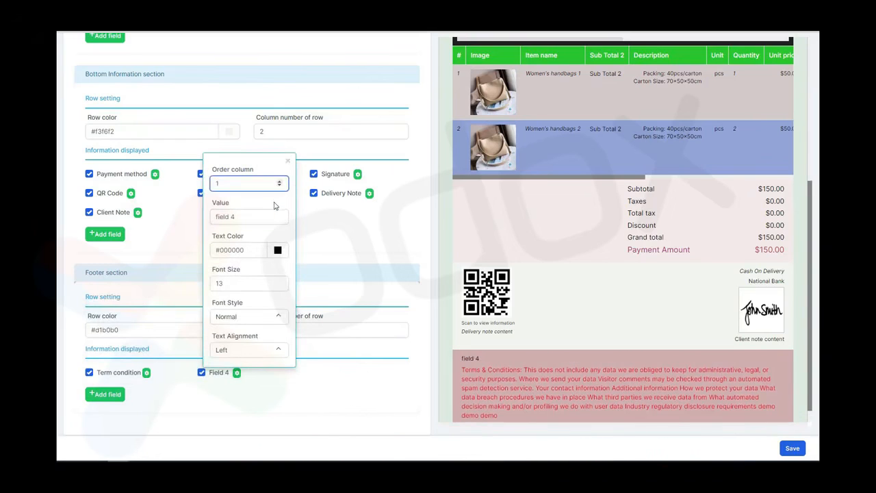
Close the footer's Field 4 settings and save the new invoice template
{"action": "left_click", "coordinate": [335, 238]}
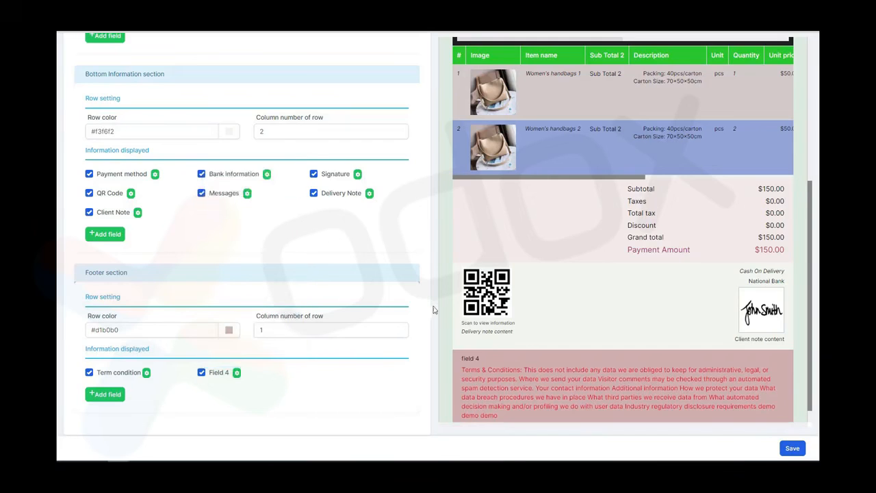
{"action": "left_click", "coordinate": [794, 449]}
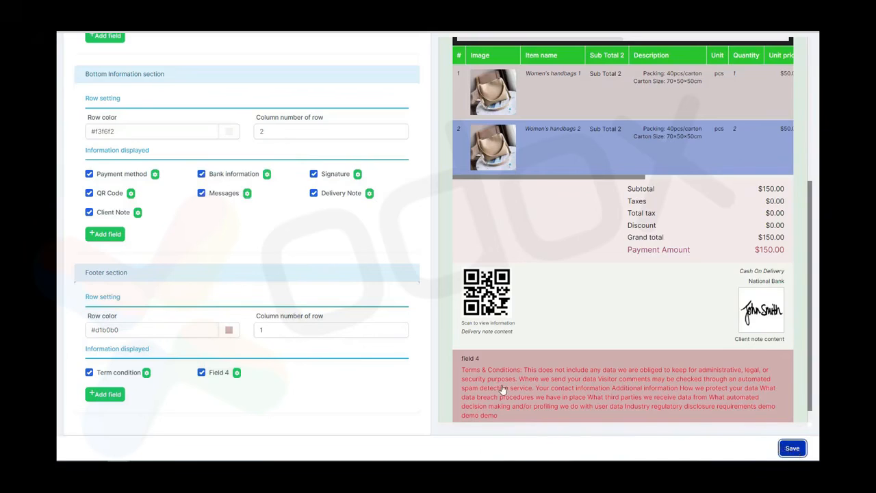
{"action": "key", "text": "Return"}
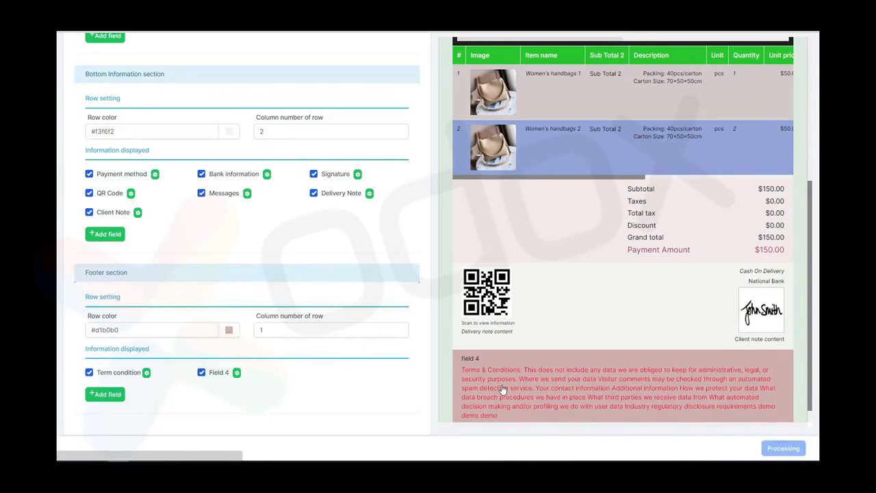
{"action": "scroll", "coordinate": [503, 385], "scroll_direction": "up", "scroll_amount": 5}
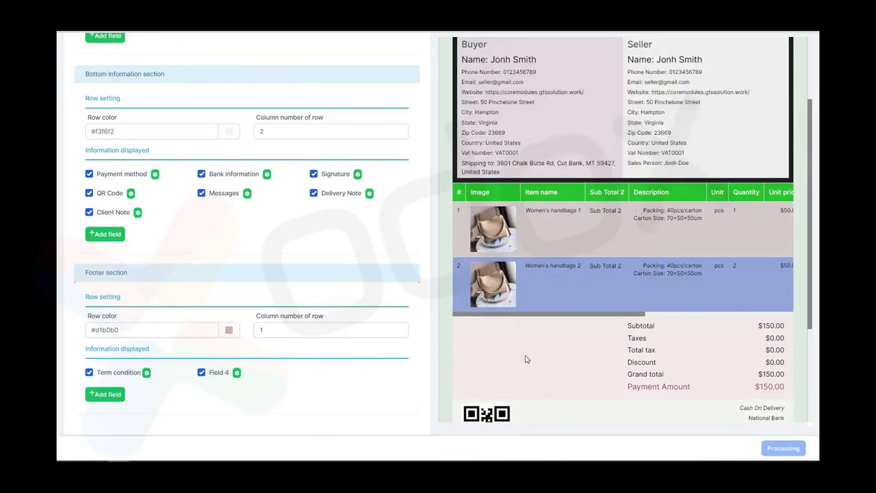
{"action": "scroll", "coordinate": [523, 326], "scroll_direction": "down", "scroll_amount": 3}
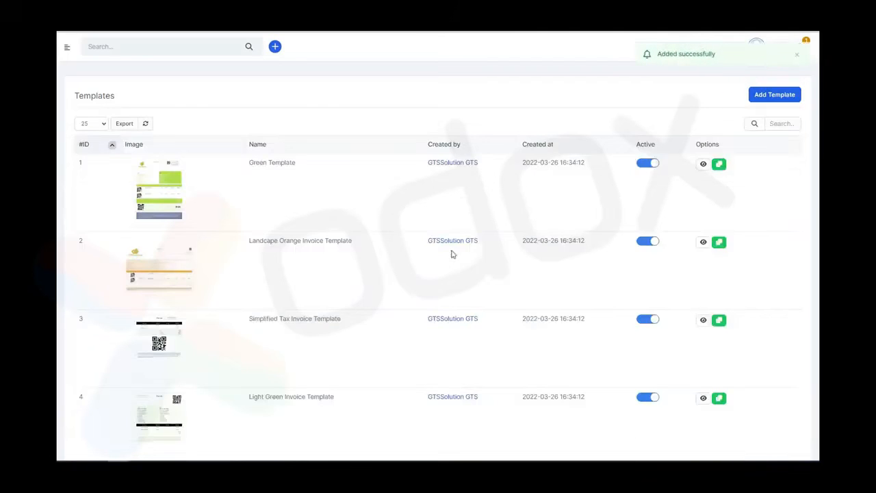
Preview the Demo Template's image from the Templates list, close the preview, and open that template for editing to look it over
{"action": "scroll", "coordinate": [617, 250], "scroll_direction": "down", "scroll_amount": 9}
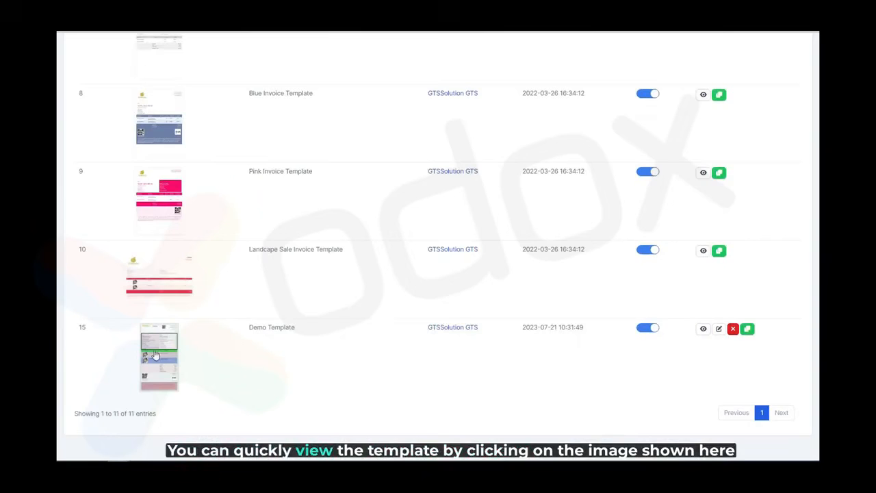
{"action": "left_click", "coordinate": [156, 354]}
{"action": "scroll", "coordinate": [388, 258], "scroll_direction": "down", "scroll_amount": 3}
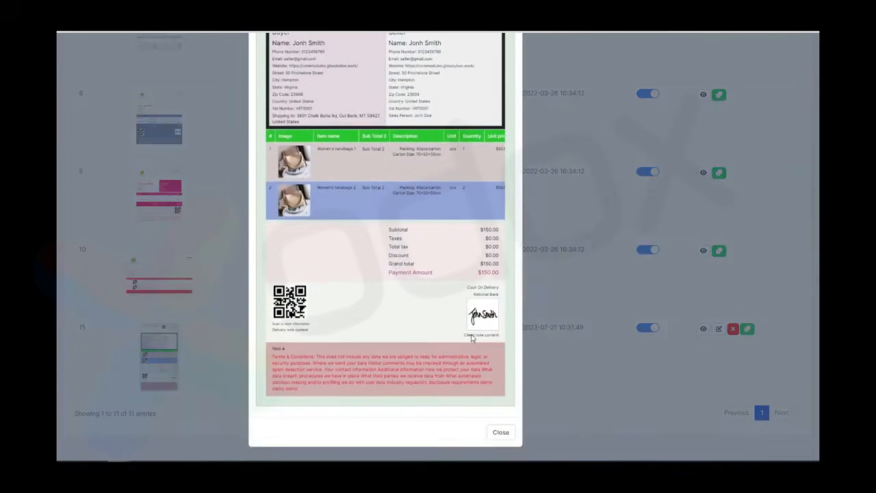
{"action": "left_click", "coordinate": [500, 432]}
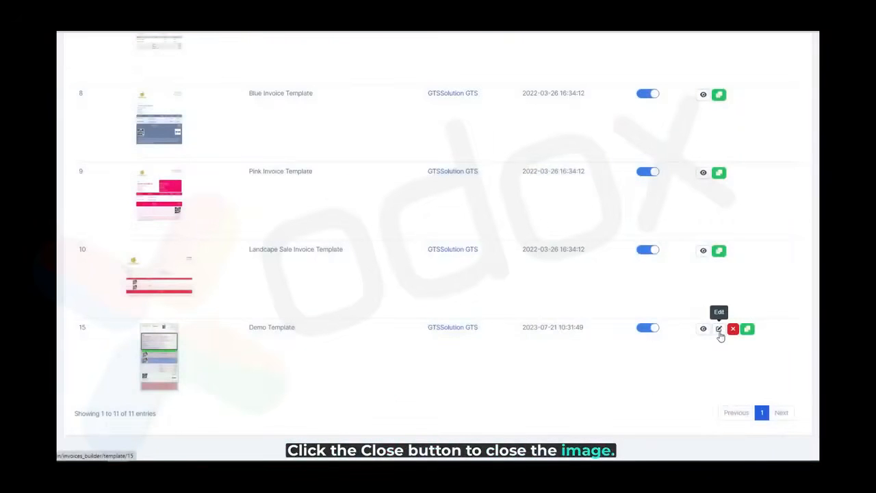
{"action": "left_click", "coordinate": [719, 330]}
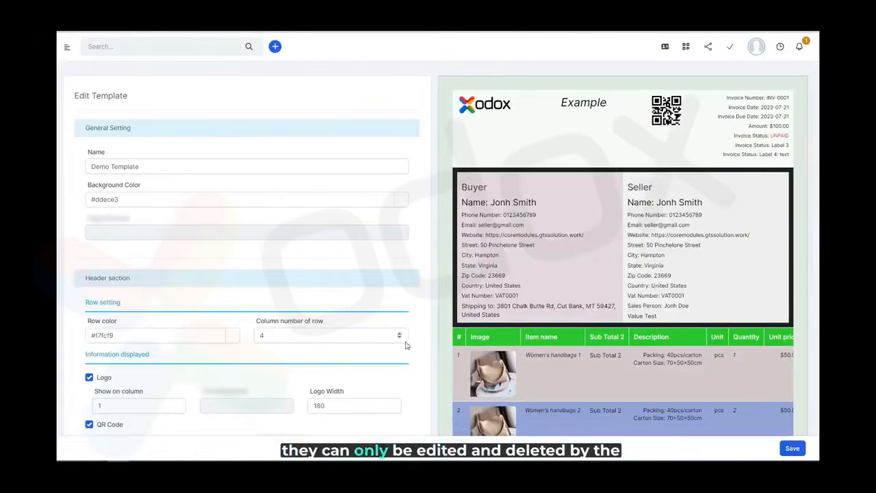
{"action": "scroll", "coordinate": [472, 279], "scroll_direction": "down", "scroll_amount": 5}
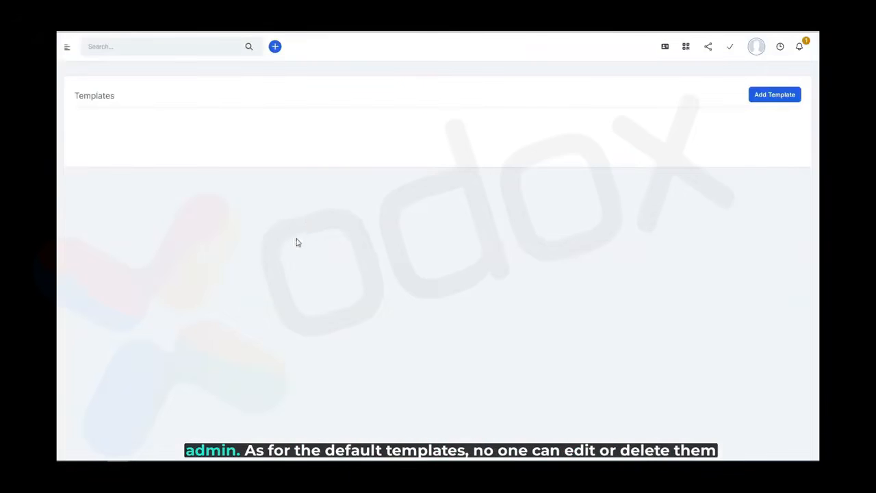
Return to the Templates list and clone the Demo Template
{"action": "scroll", "coordinate": [512, 332], "scroll_direction": "down", "scroll_amount": 8}
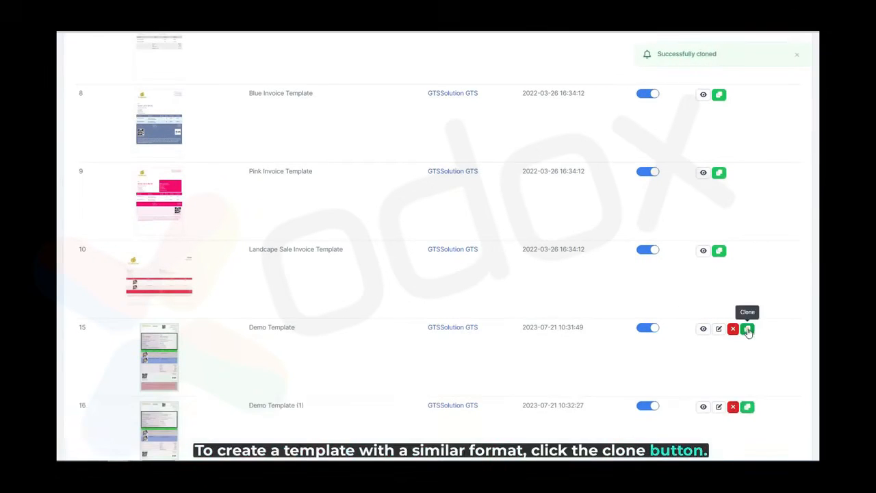
{"action": "scroll", "coordinate": [438, 376], "scroll_direction": "down", "scroll_amount": 2}
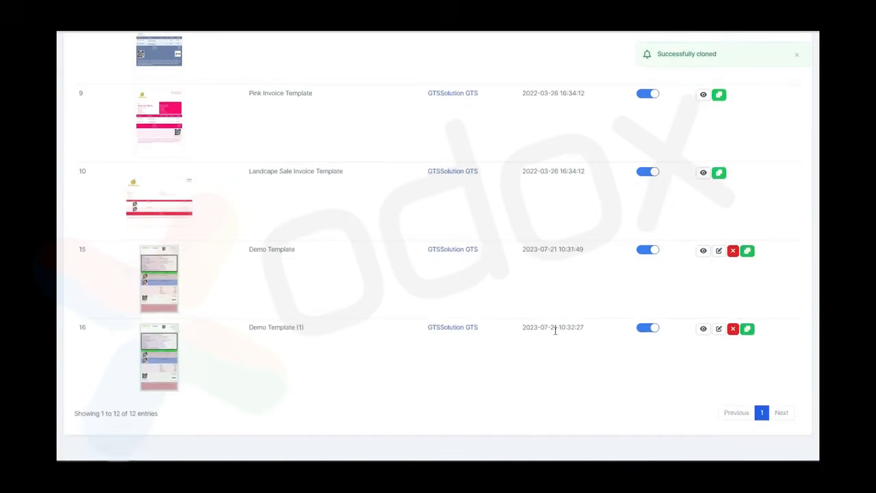